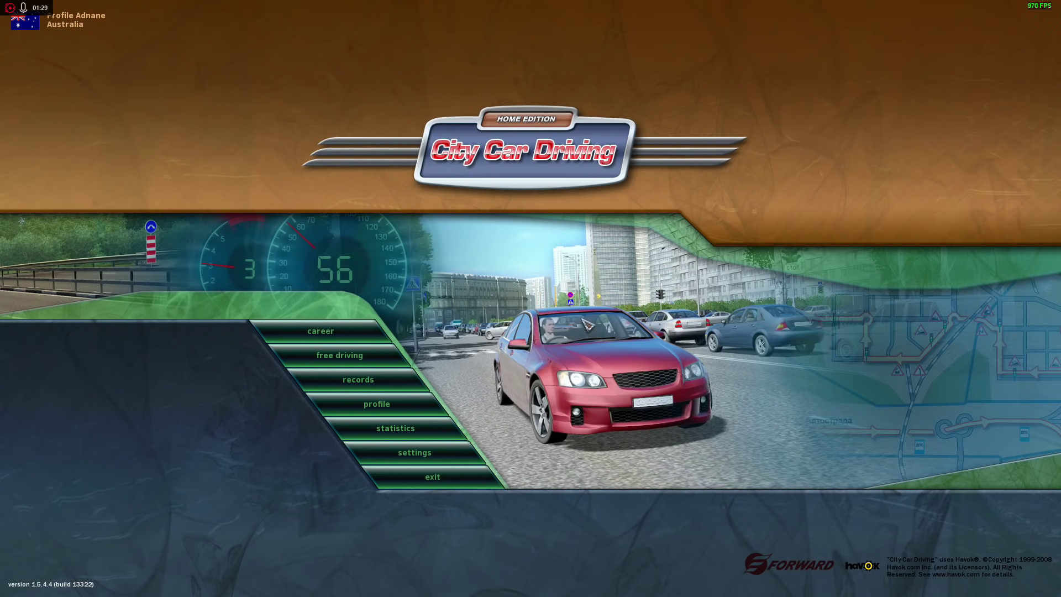
Open the controls settings and review the steering wheel assignments for car controls, lights, other devices and view.
click(445, 450)
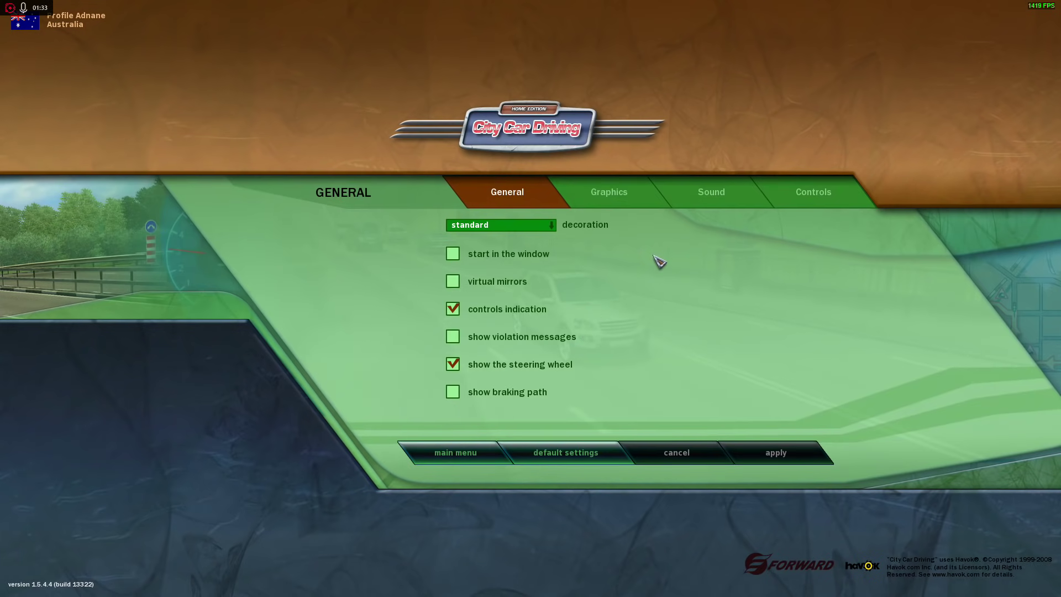
click(818, 202)
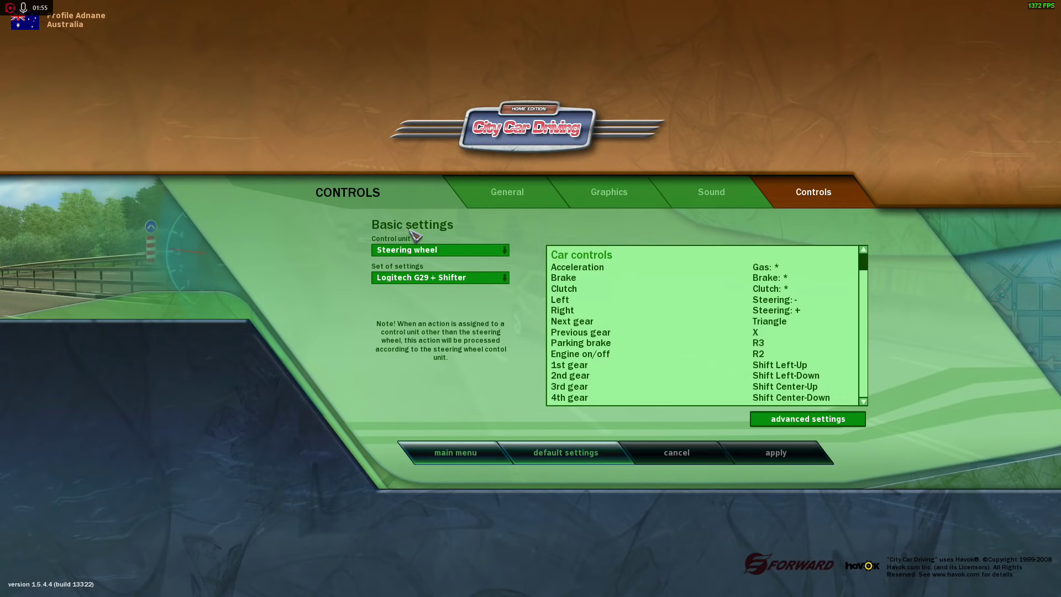
scroll(719, 328, down, 3)
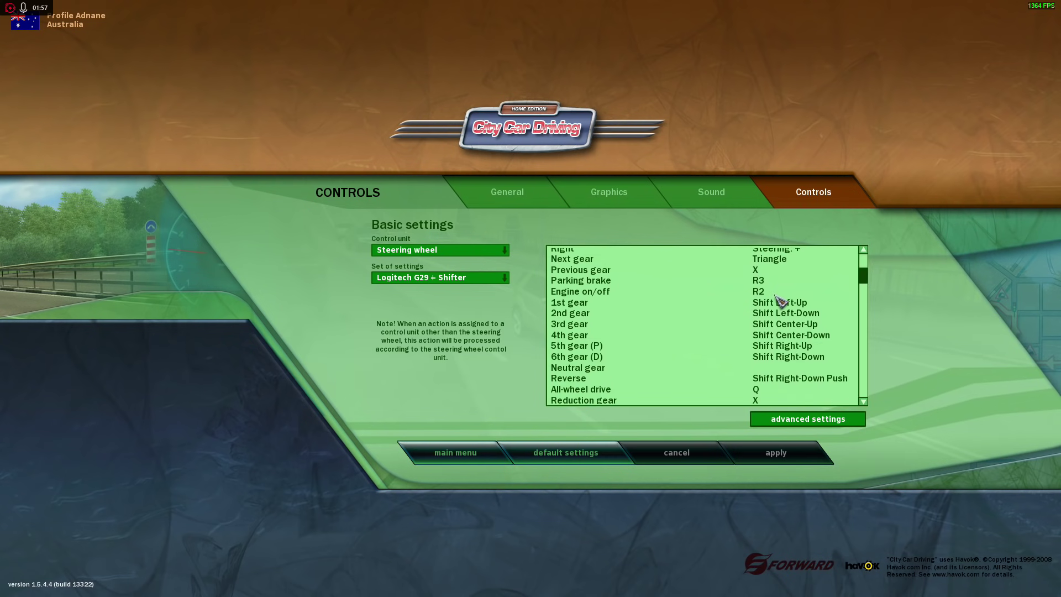
scroll(719, 326, down, 2)
scroll(713, 326, down, 2)
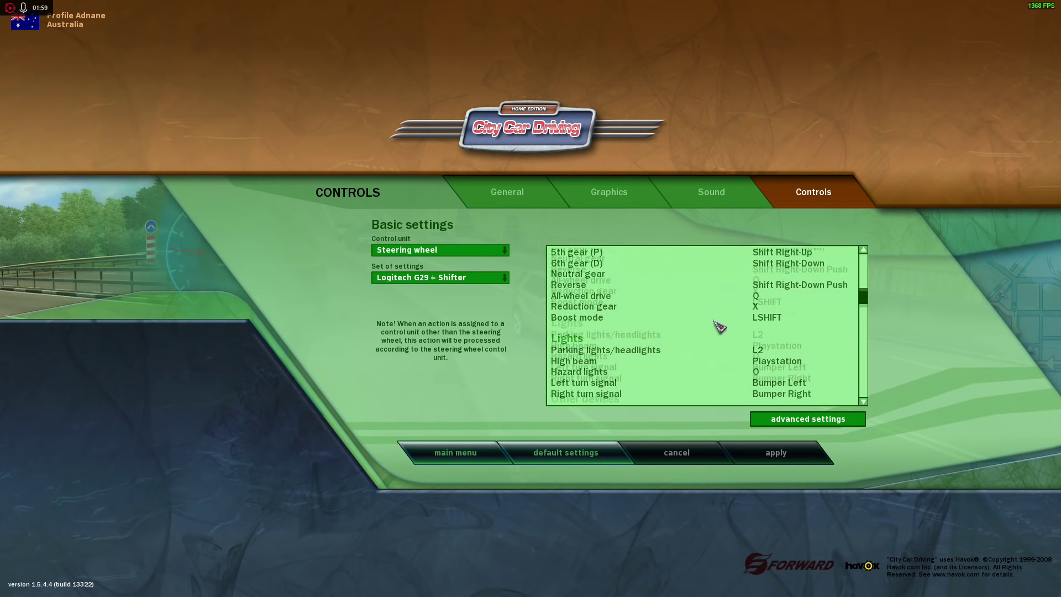
scroll(786, 343, down, 3)
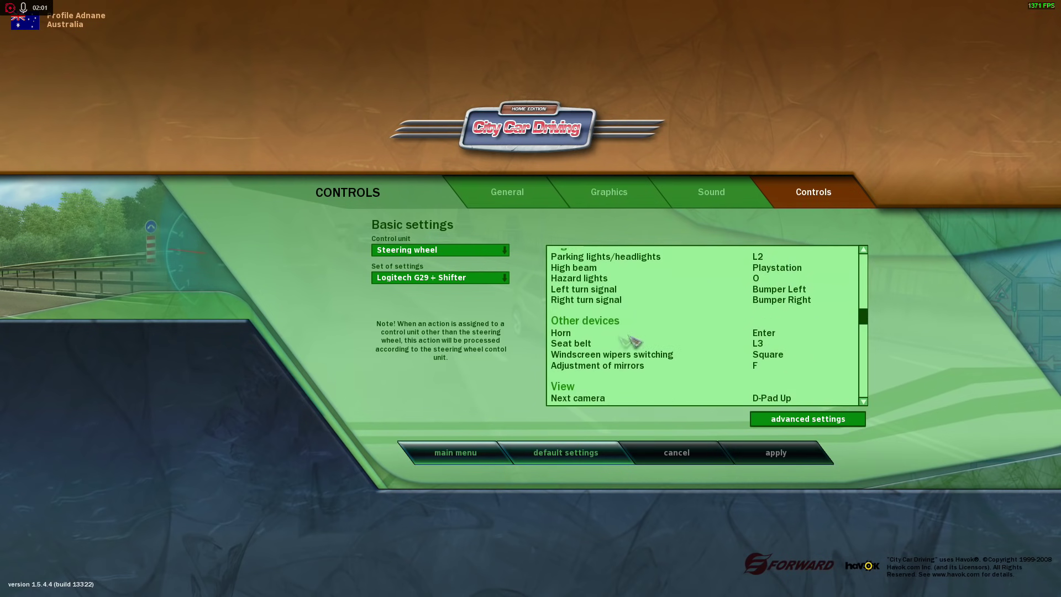
scroll(752, 354, down, 3)
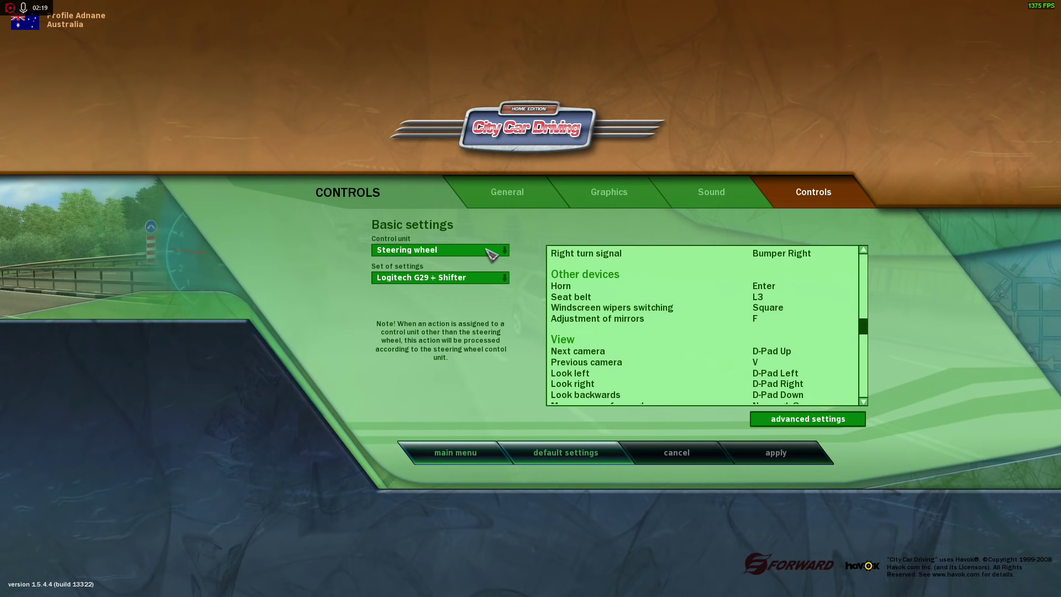
Switch the control unit to Keyboard and return it to Steering wheel.
click(491, 255)
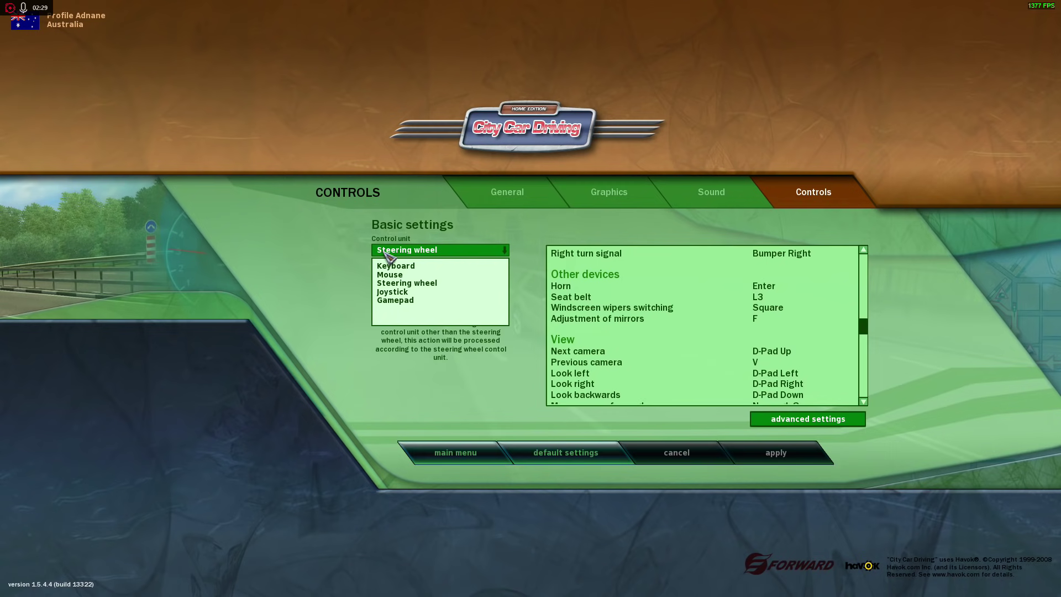
click(409, 268)
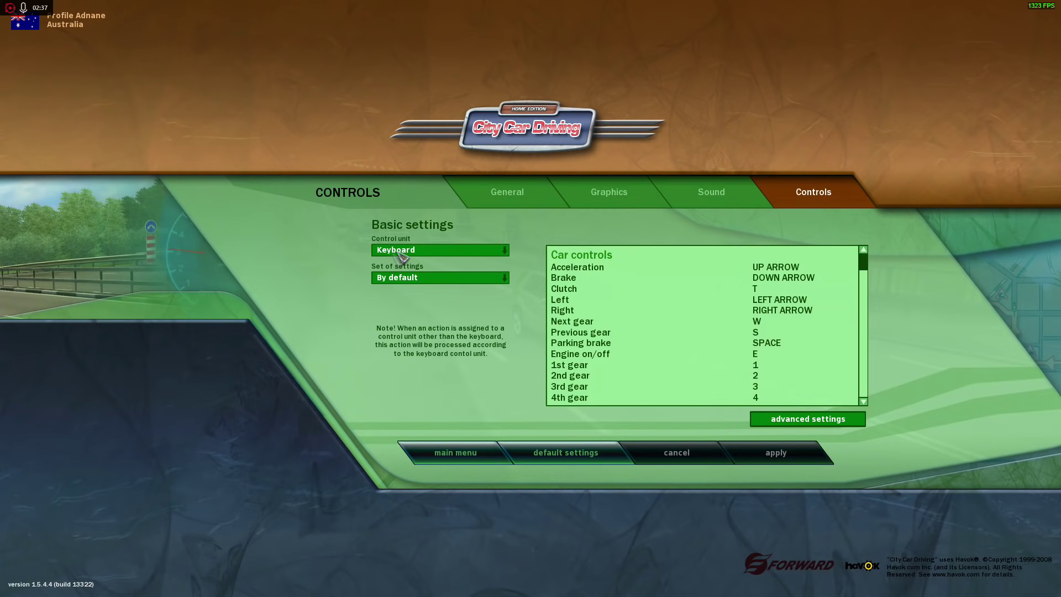
click(416, 252)
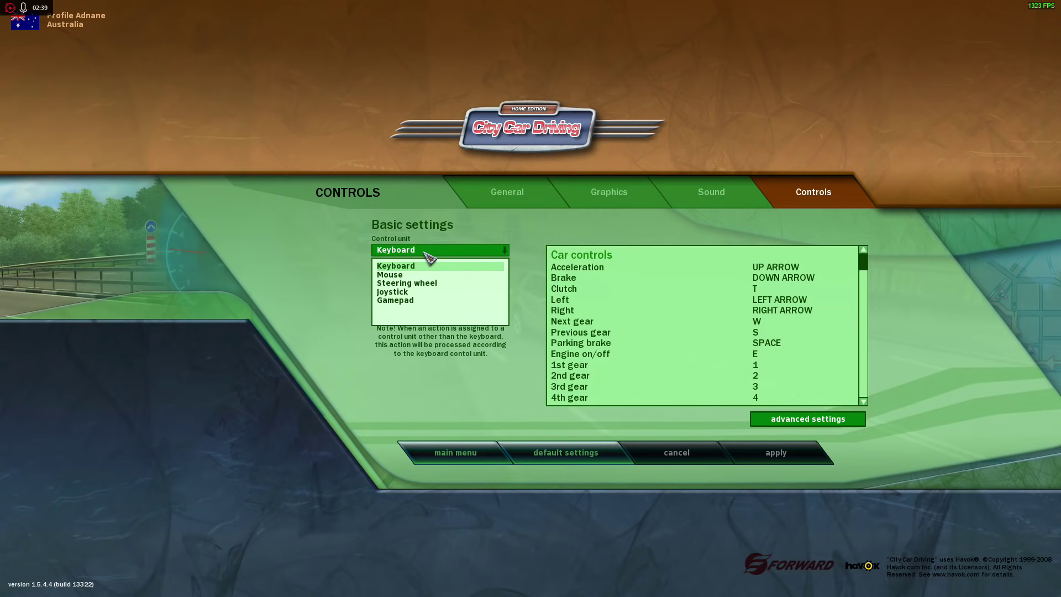
click(413, 284)
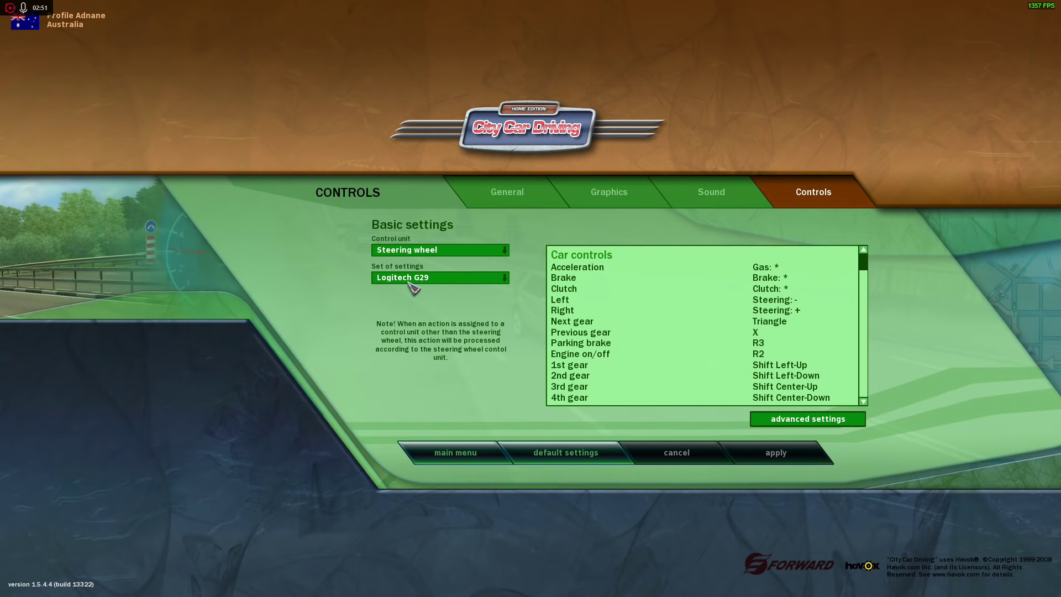
Look through the available steering wheel presets and choose Logitech G29 + Shifter as the set of settings.
click(412, 281)
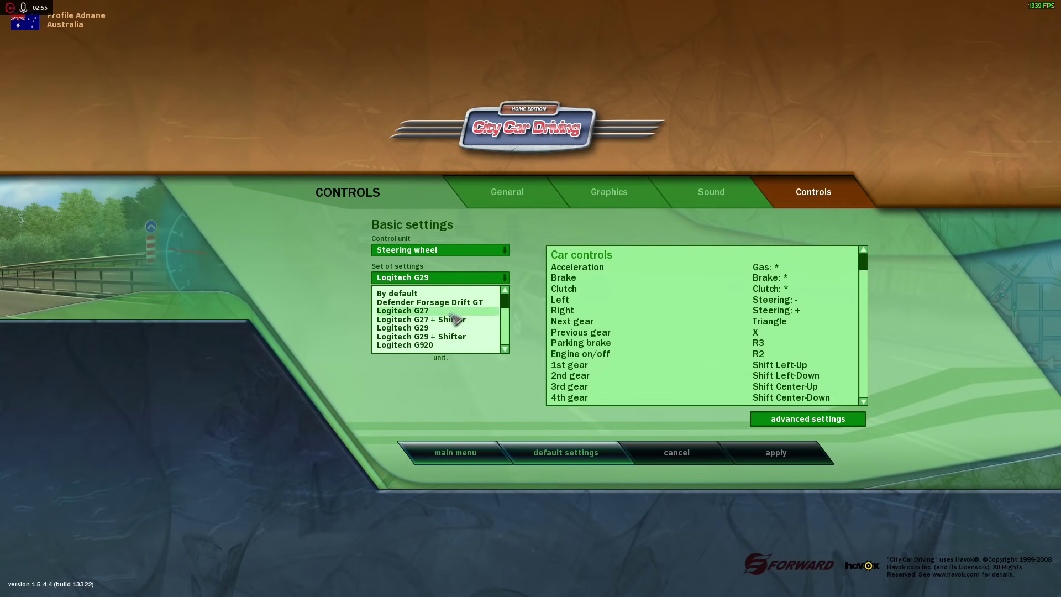
scroll(448, 325, down, 1)
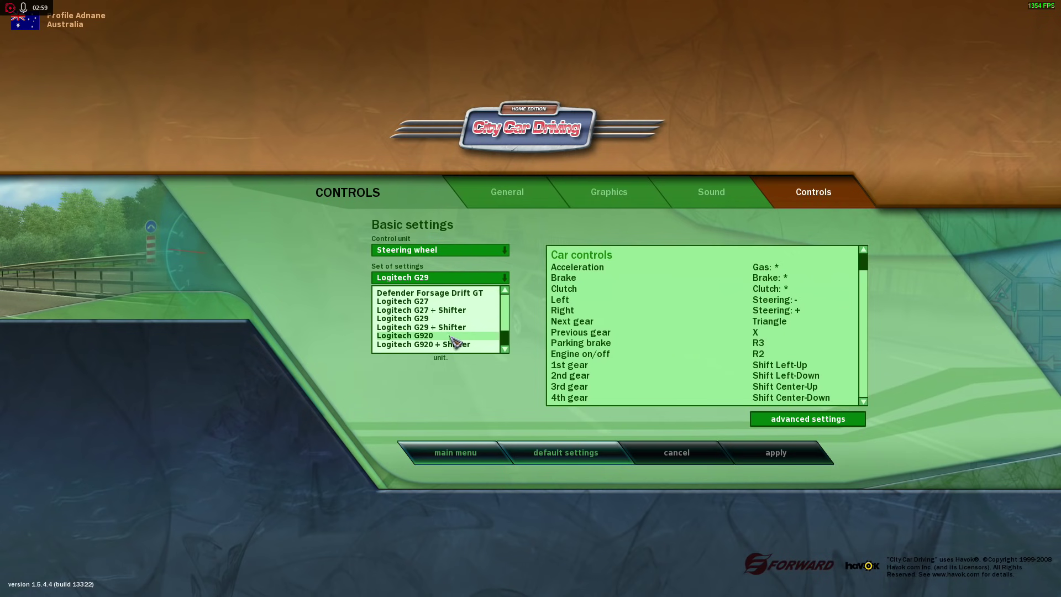
scroll(453, 337, up, 1)
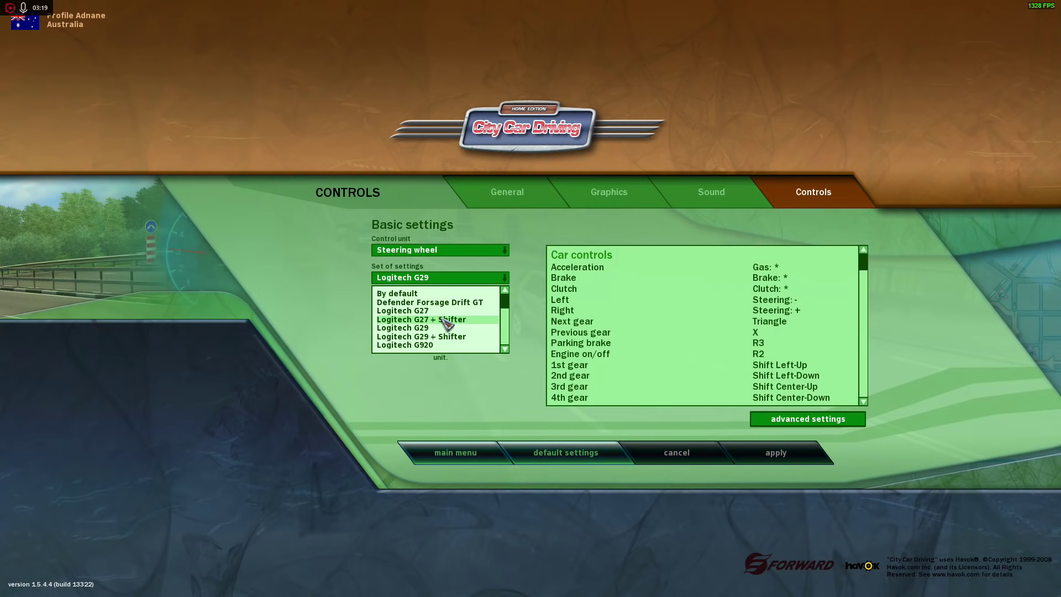
scroll(447, 323, down, 1)
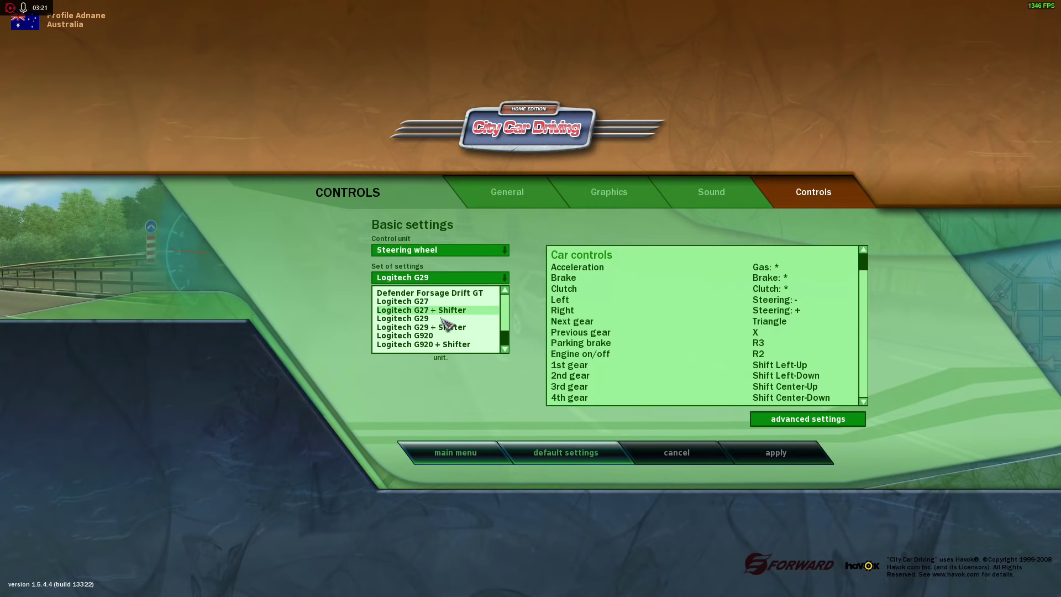
scroll(437, 325, up, 1)
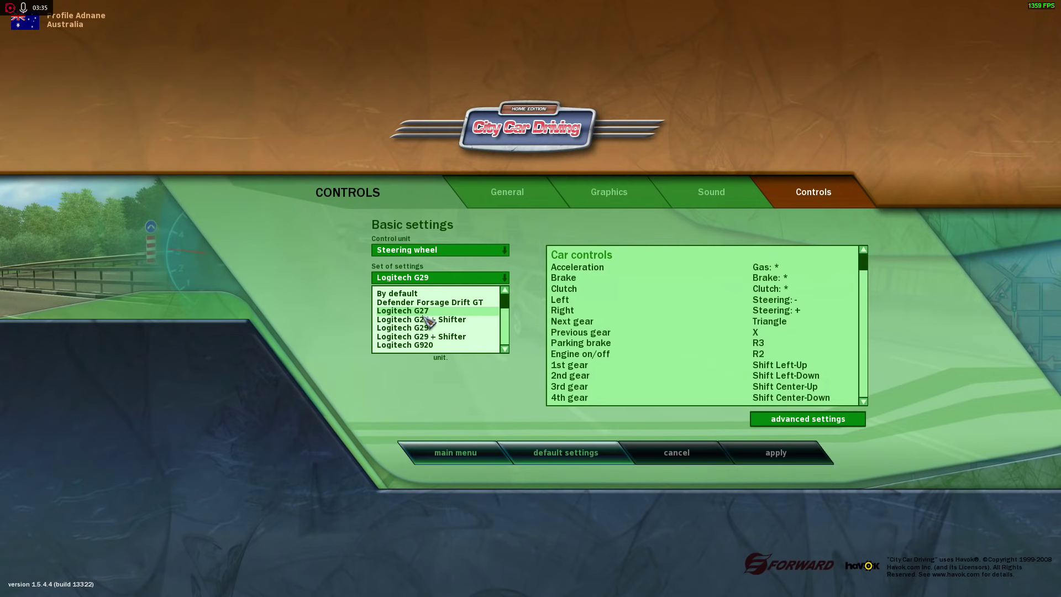
scroll(419, 319, down, 1)
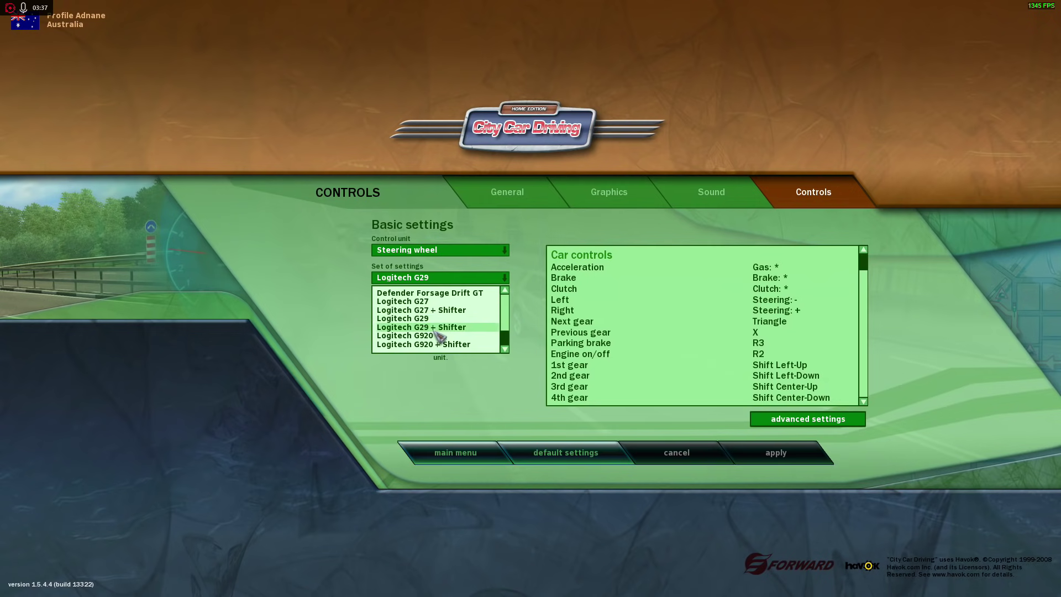
scroll(441, 329, up, 1)
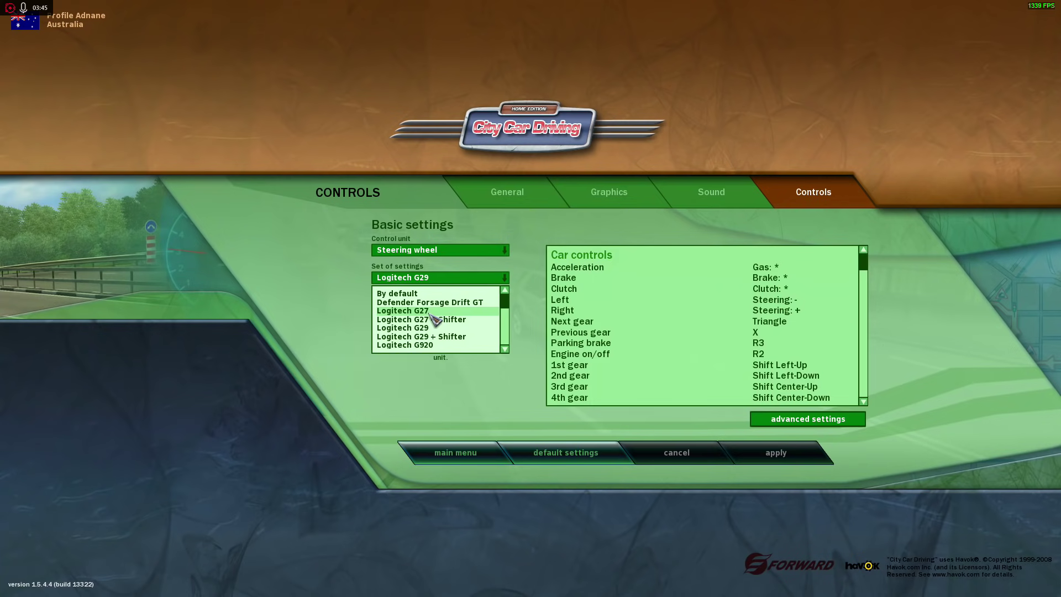
scroll(425, 327, down, 1)
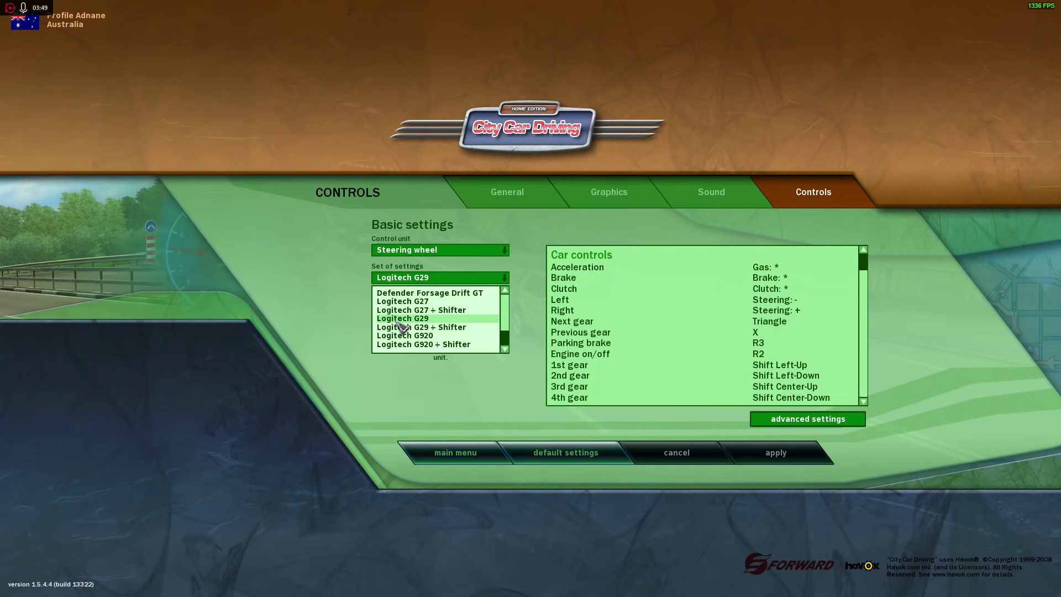
scroll(406, 327, up, 1)
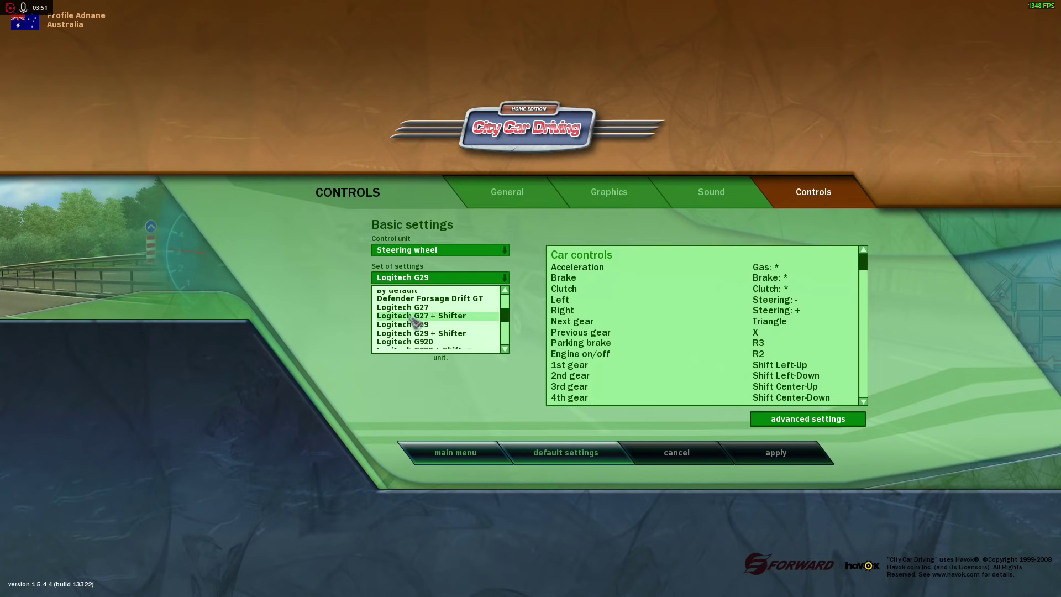
scroll(416, 323, up, 1)
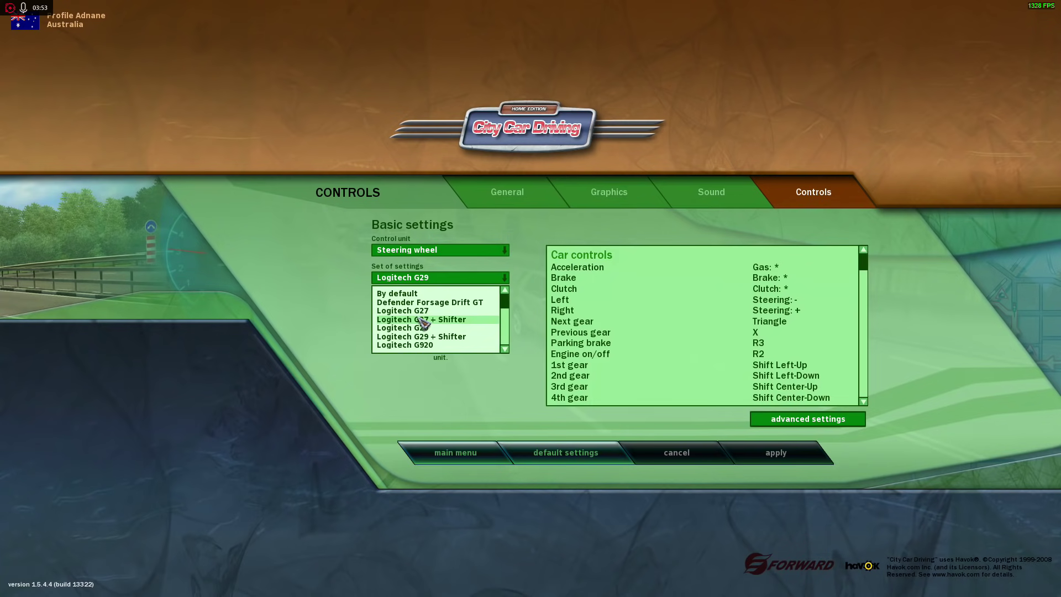
scroll(426, 324, down, 1)
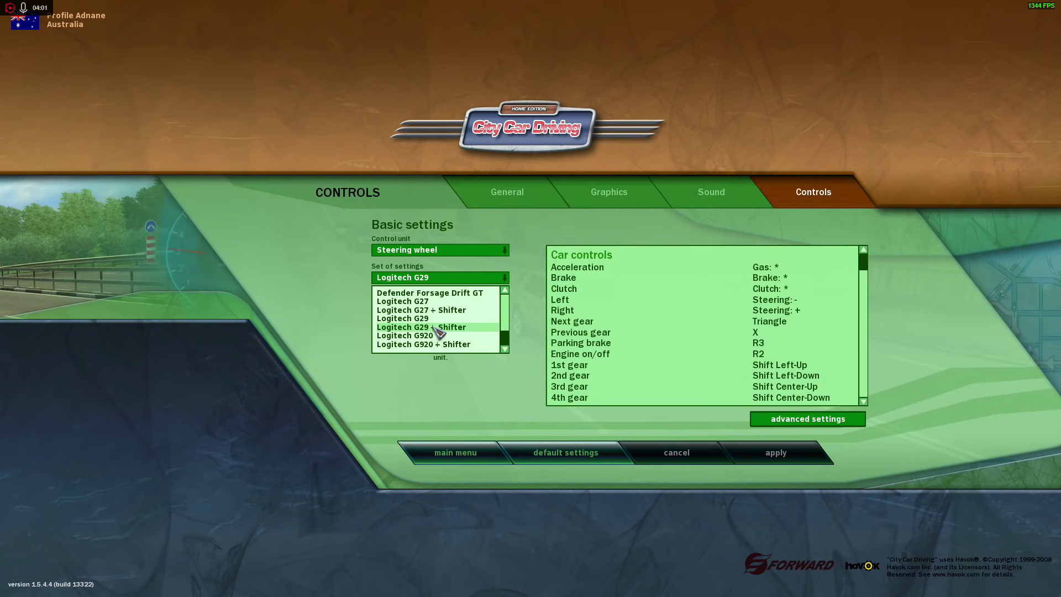
click(433, 327)
Assign K to the High beam control and restore its Playstation button assignment.
scroll(763, 334, down, 2)
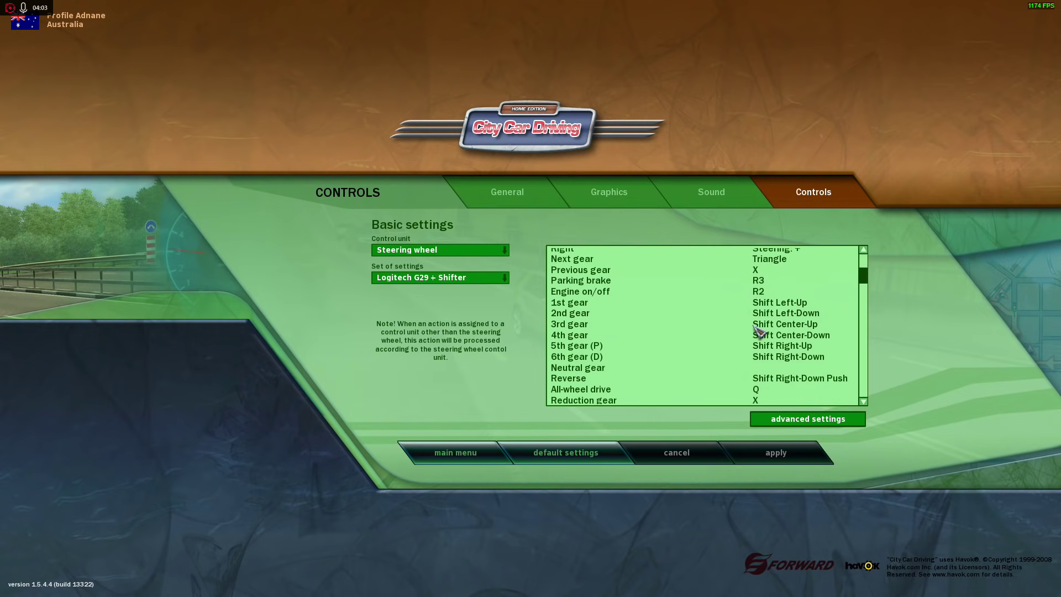
scroll(774, 338, up, 2)
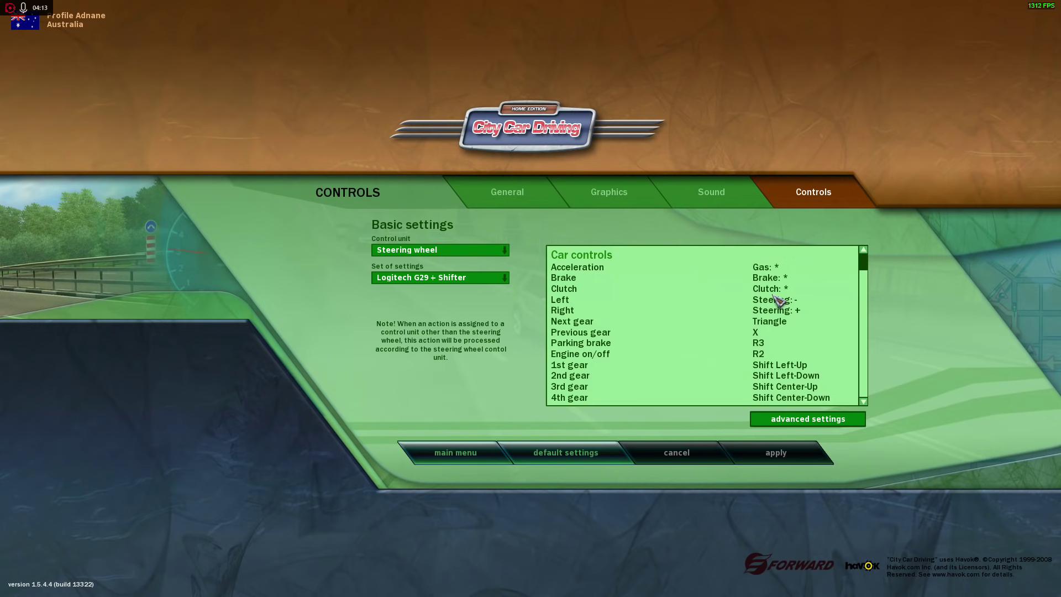
scroll(780, 304, down, 5)
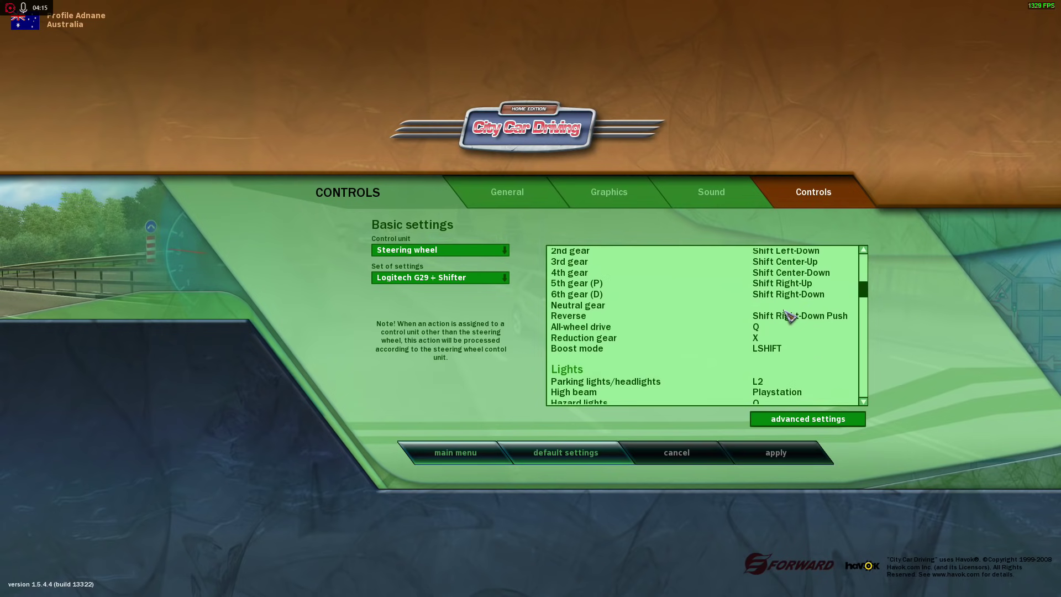
scroll(790, 314, down, 15)
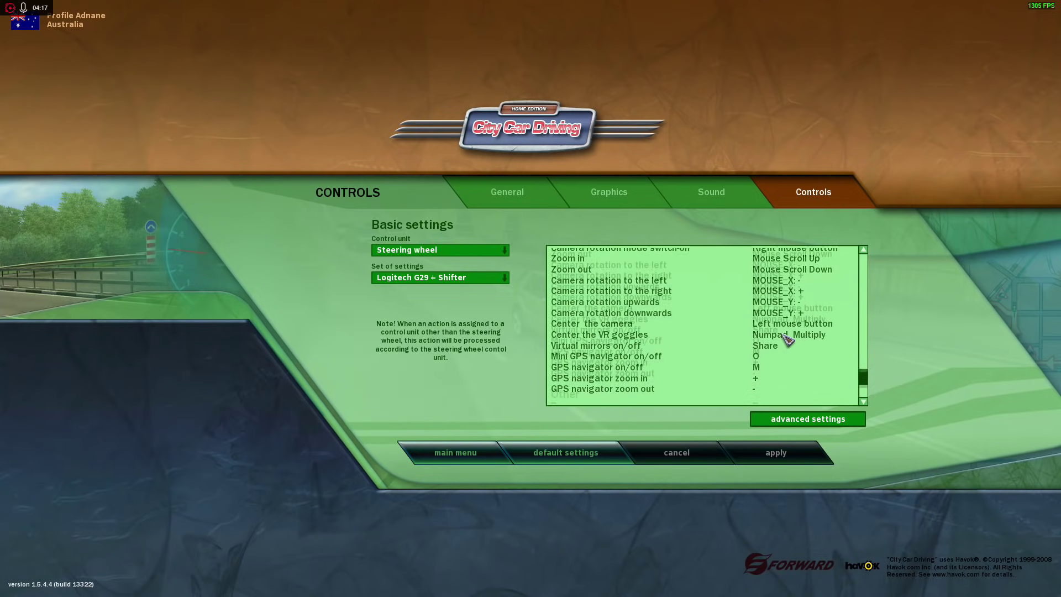
scroll(789, 340, down, 3)
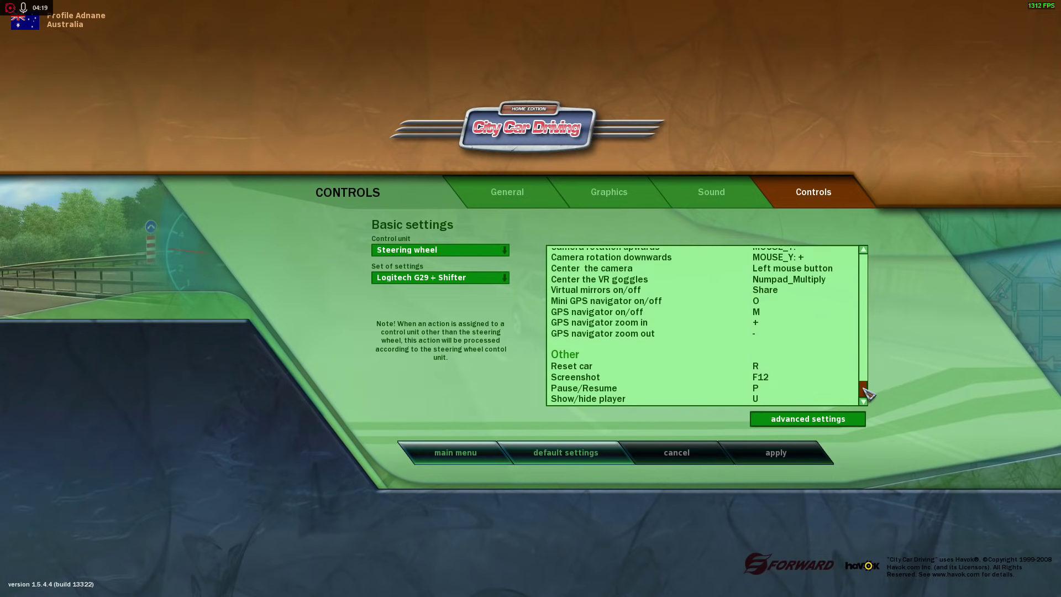
drag(863, 390, 860, 307)
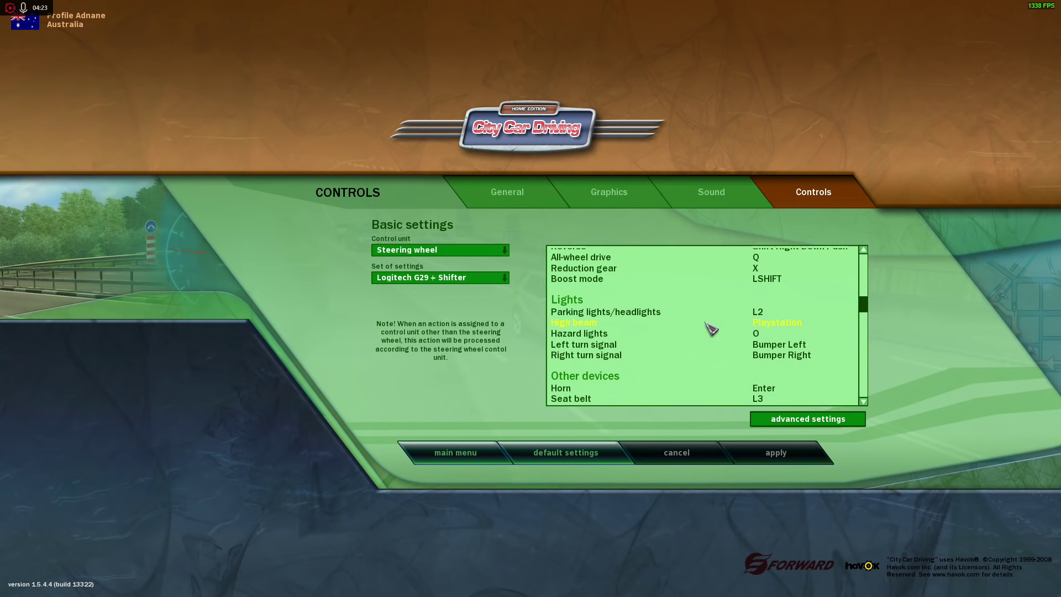
click(801, 323)
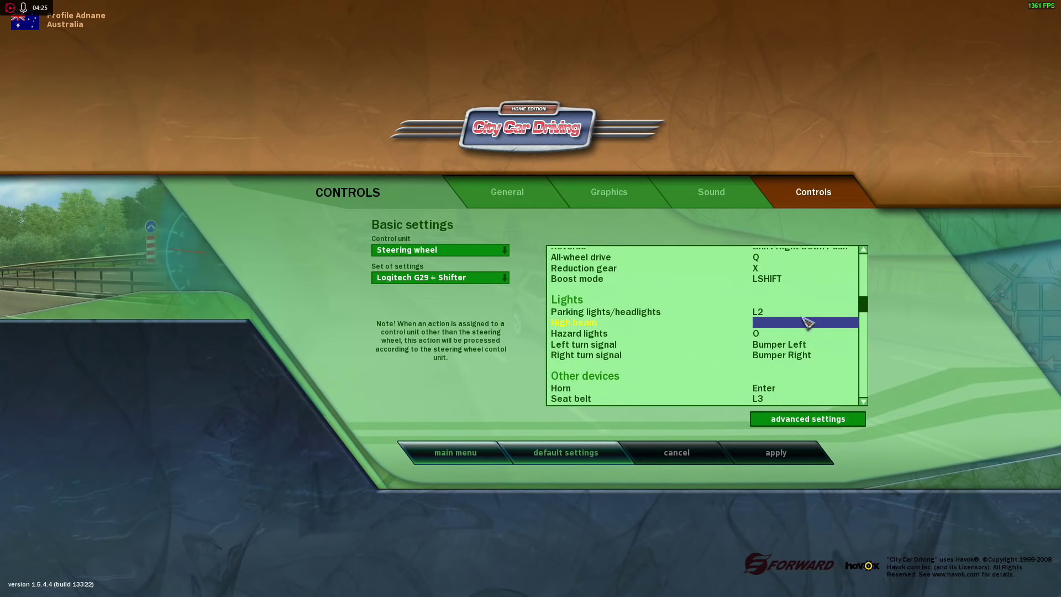
key(k)
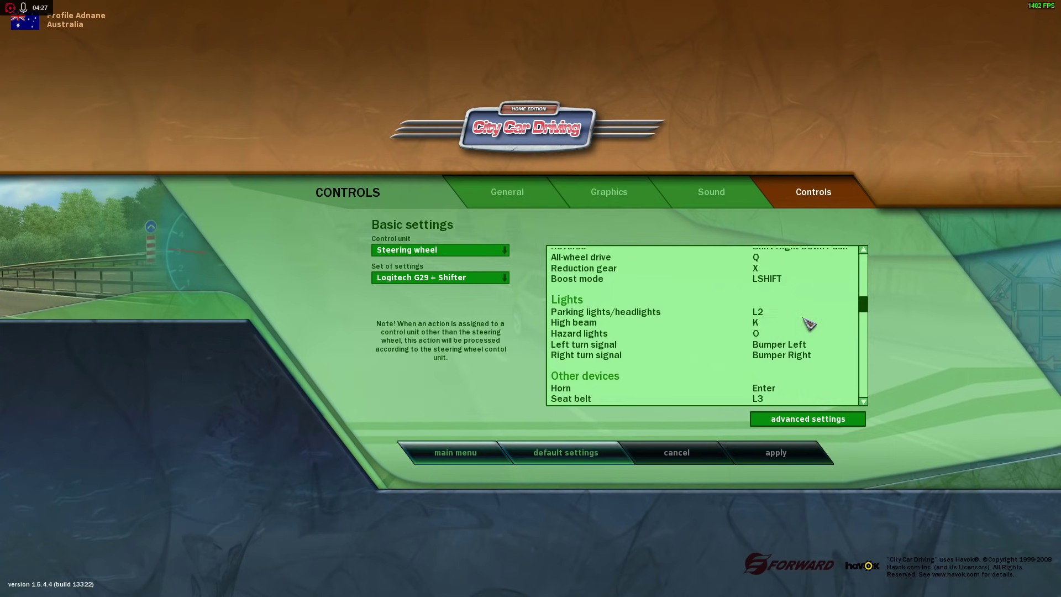
click(759, 326)
Assign N to the Adjustment of mirrors control under Other devices.
scroll(761, 328, up, 4)
scroll(763, 323, up, 2)
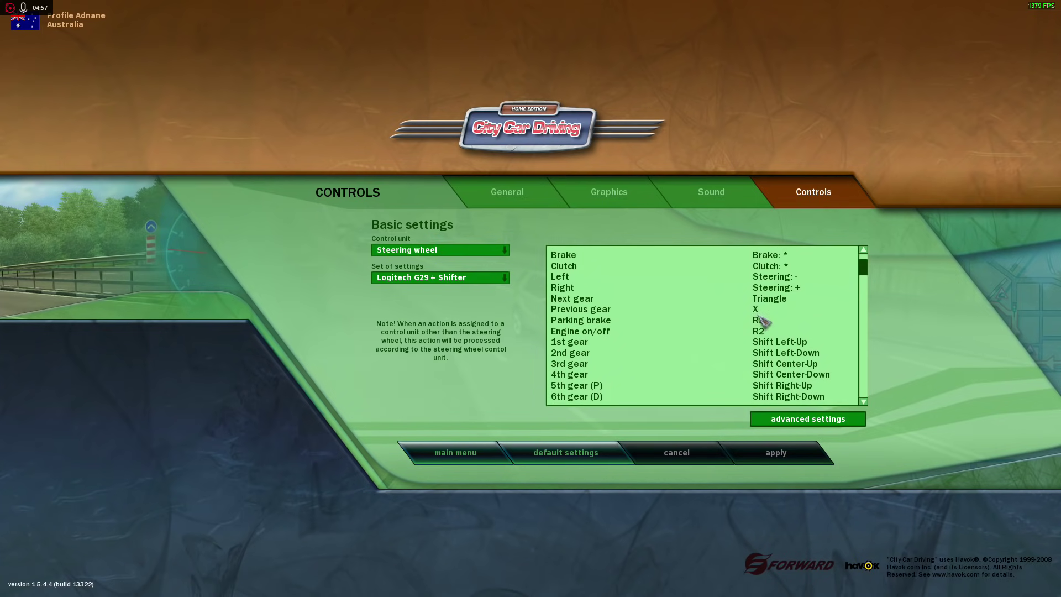
scroll(771, 318, down, 3)
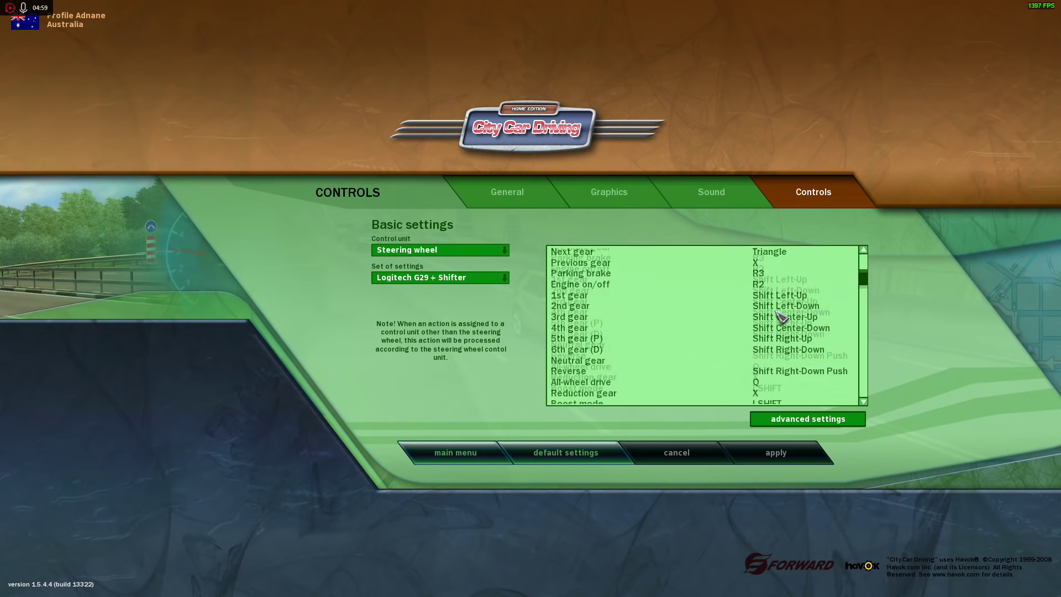
scroll(779, 316, up, 3)
scroll(788, 354, down, 6)
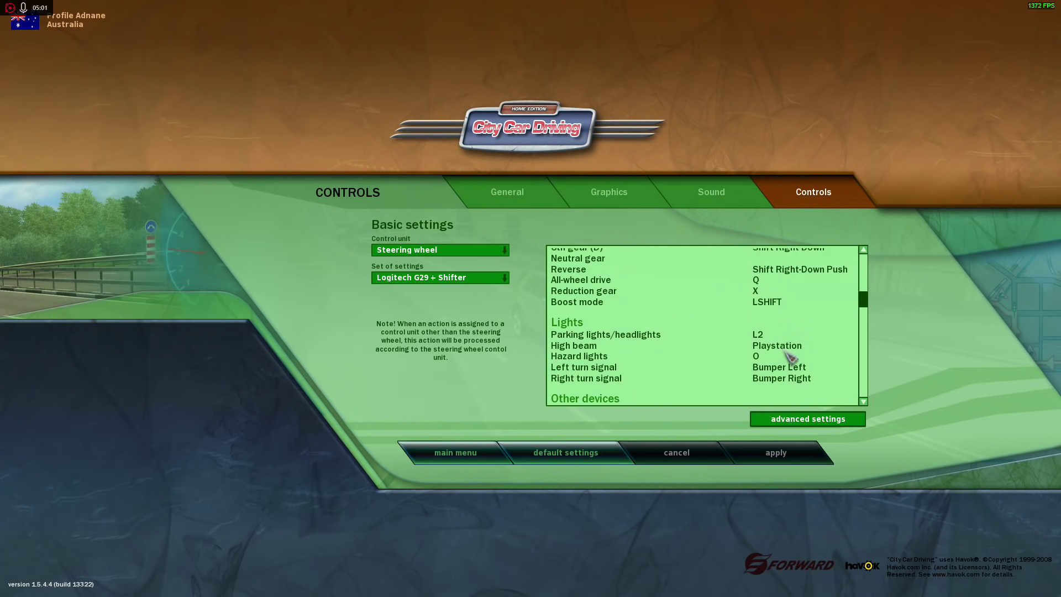
scroll(790, 358, down, 4)
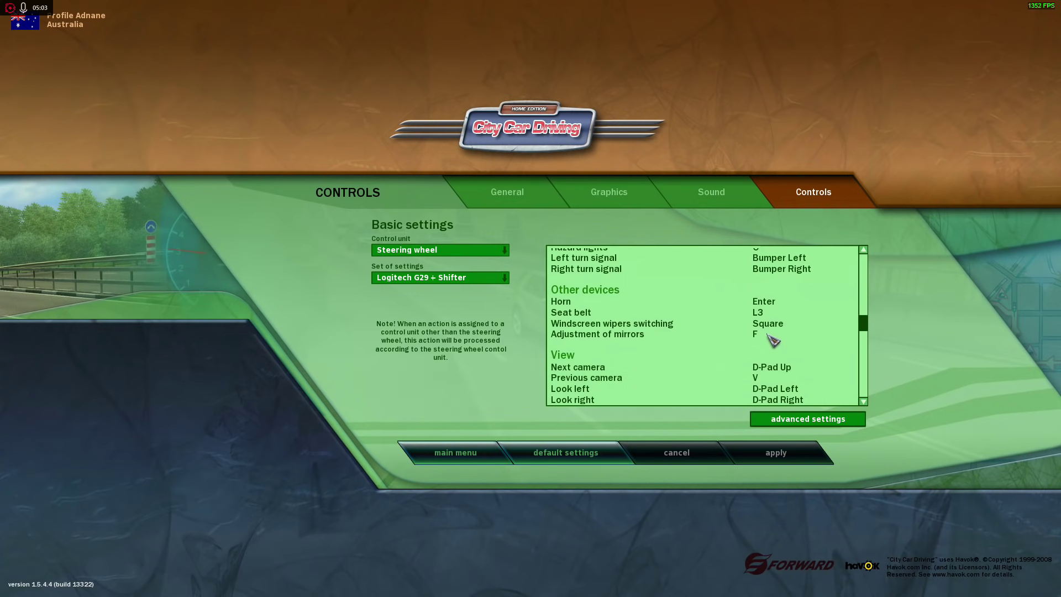
click(772, 335)
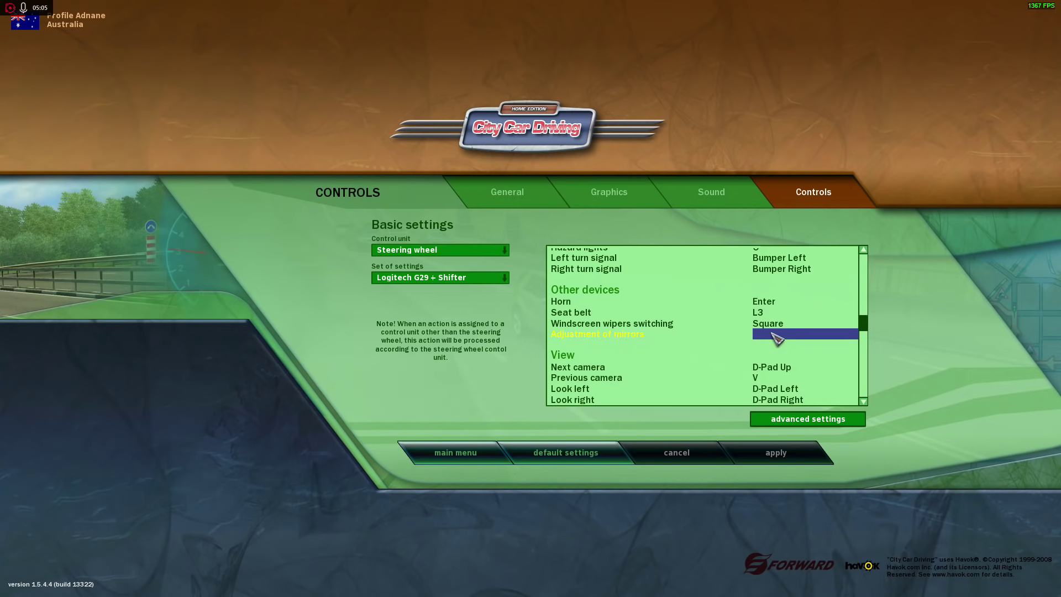
key(n)
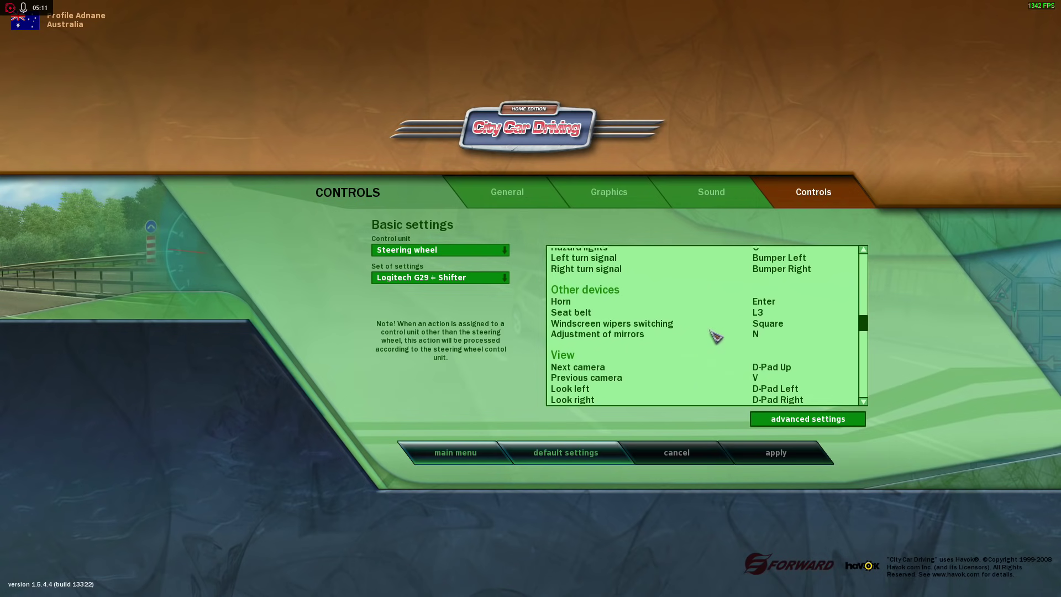
Assign F to the Adjustment of mirrors control and look through the remaining control assignments.
click(765, 335)
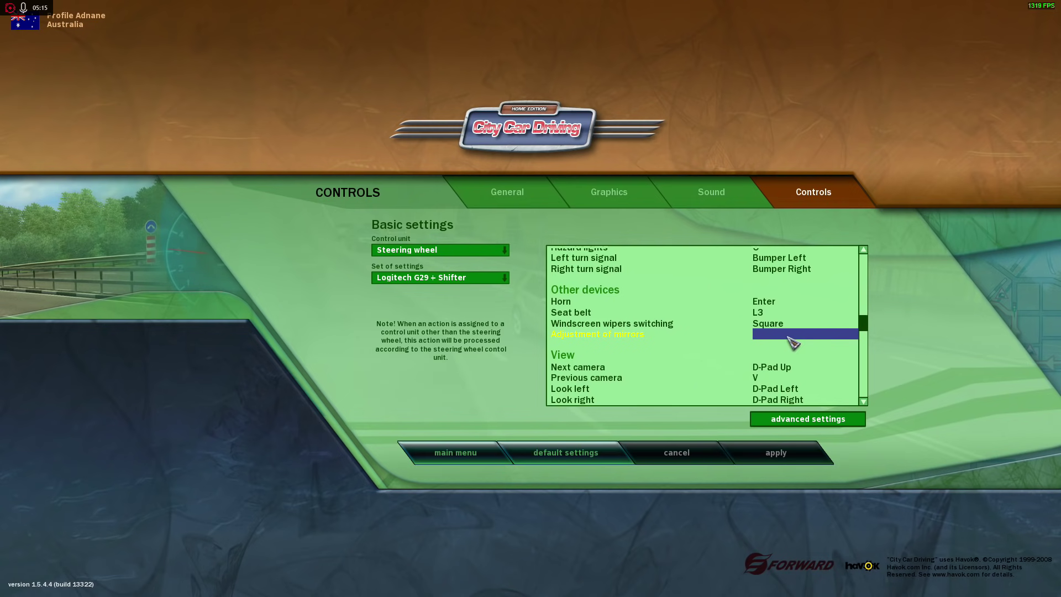
key(f)
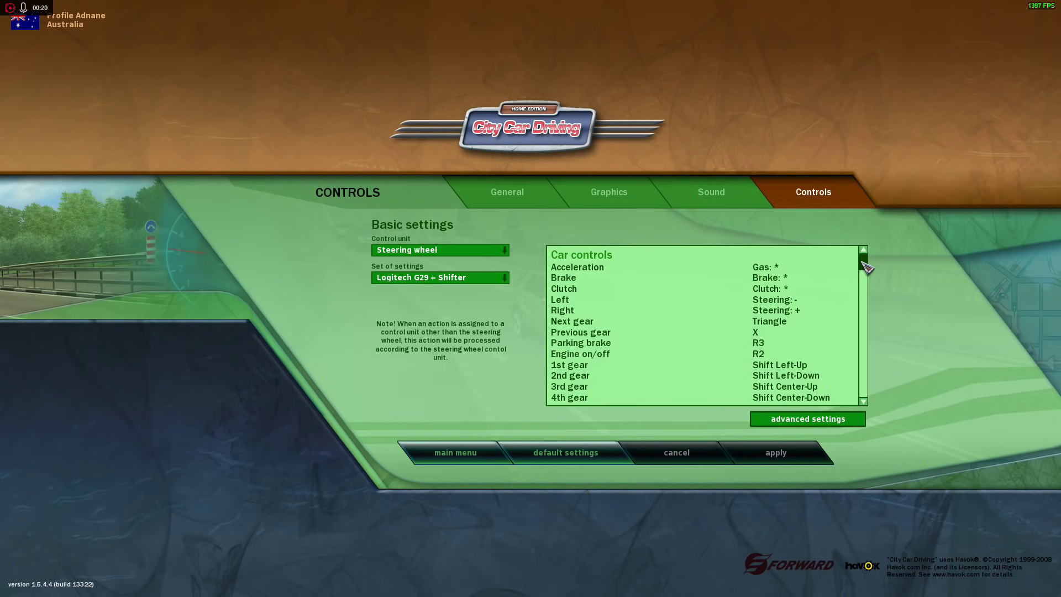
drag(860, 268, 860, 378)
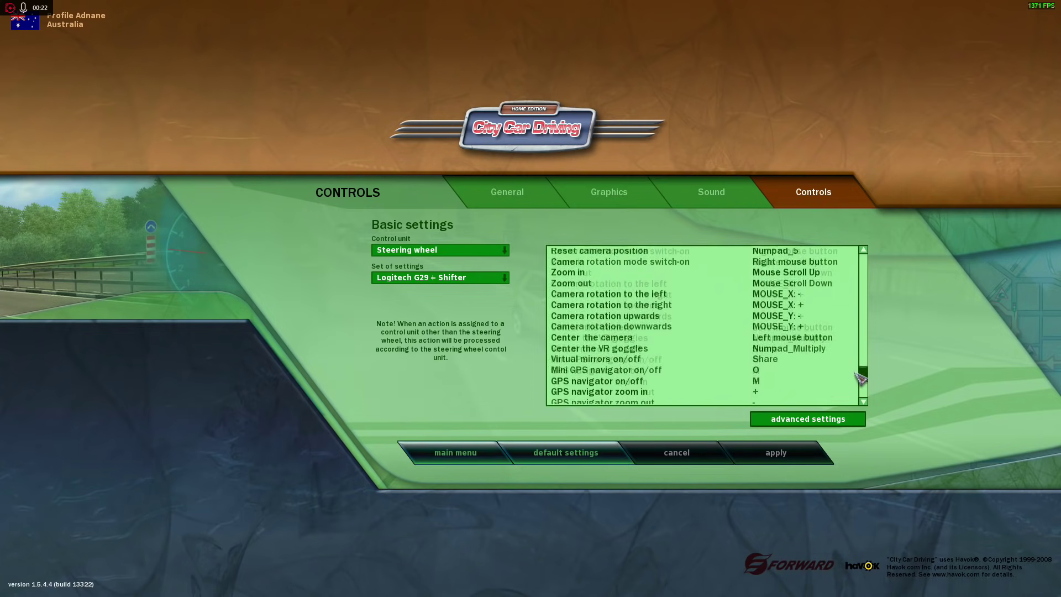
scroll(791, 320, down, 3)
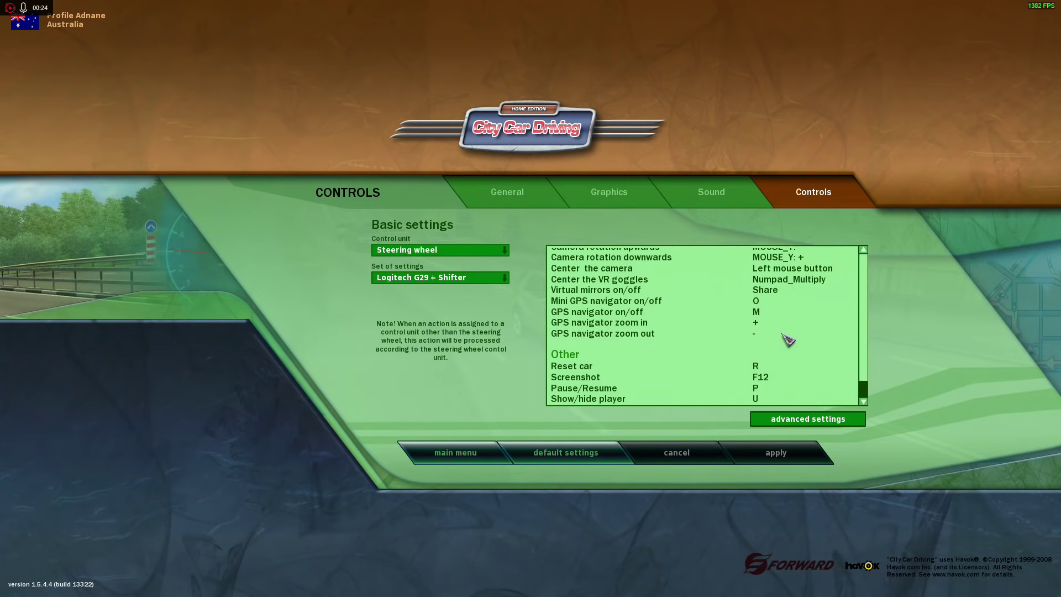
Open the advanced settings and examine the Vehicle control options for acceleration, brake, clutch and steering.
click(792, 425)
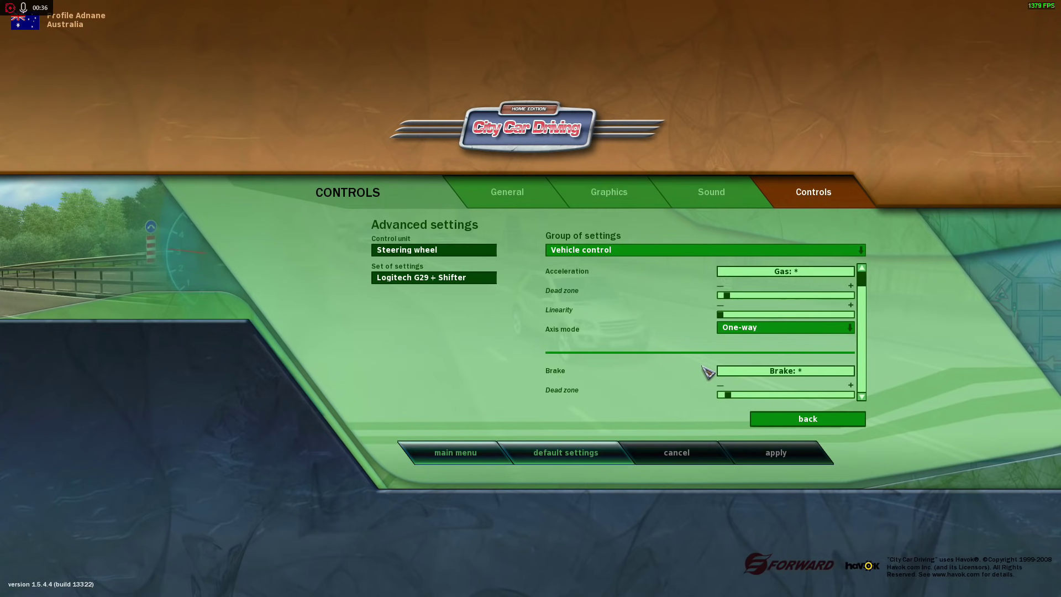
scroll(708, 369, down, 2)
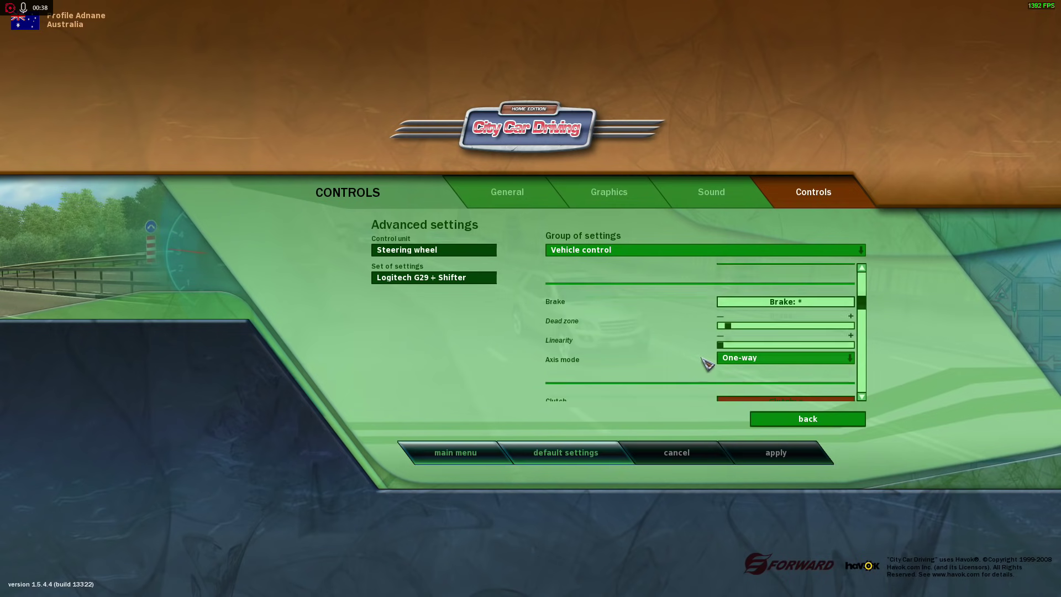
scroll(706, 365, up, 2)
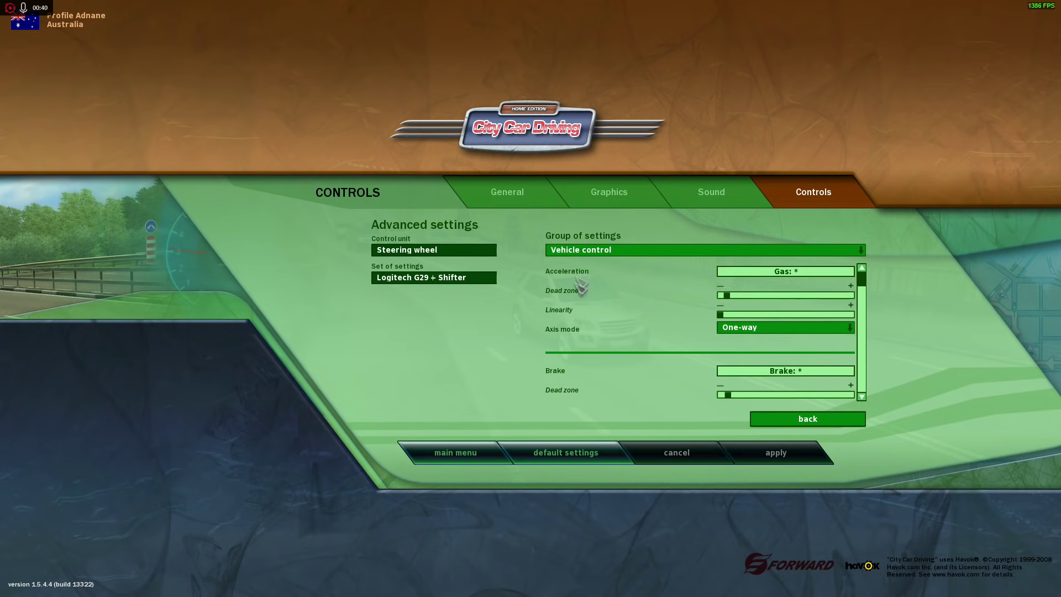
scroll(618, 320, down, 1)
scroll(621, 329, down, 2)
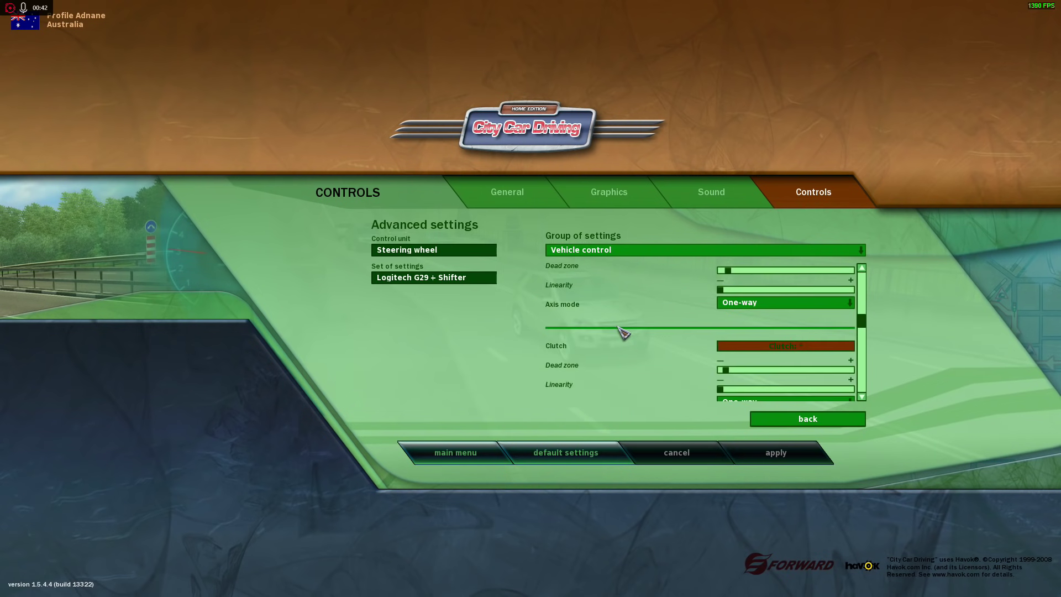
scroll(627, 356, down, 2)
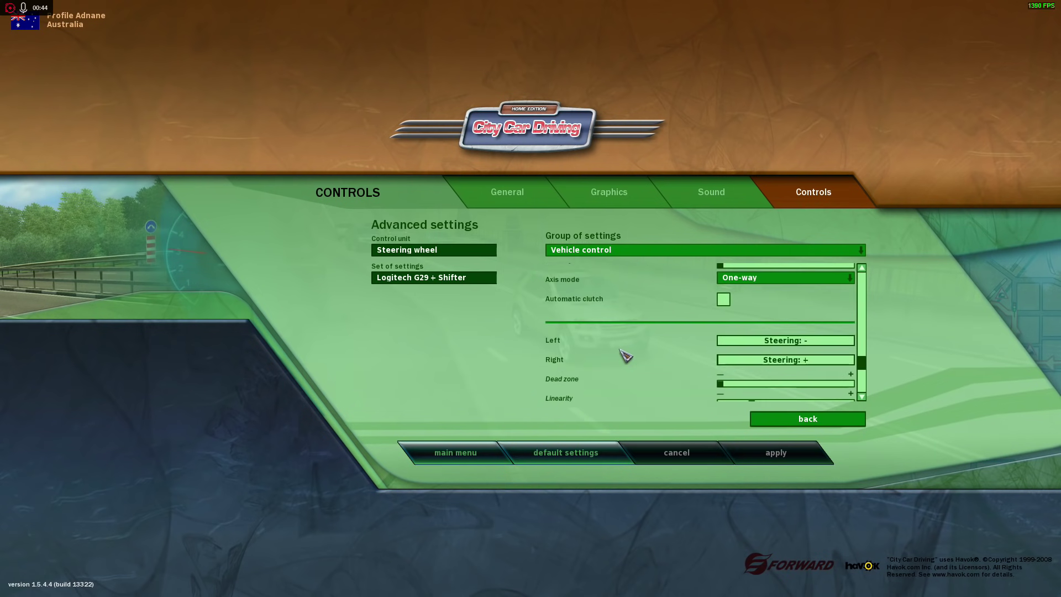
scroll(641, 357, down, 1)
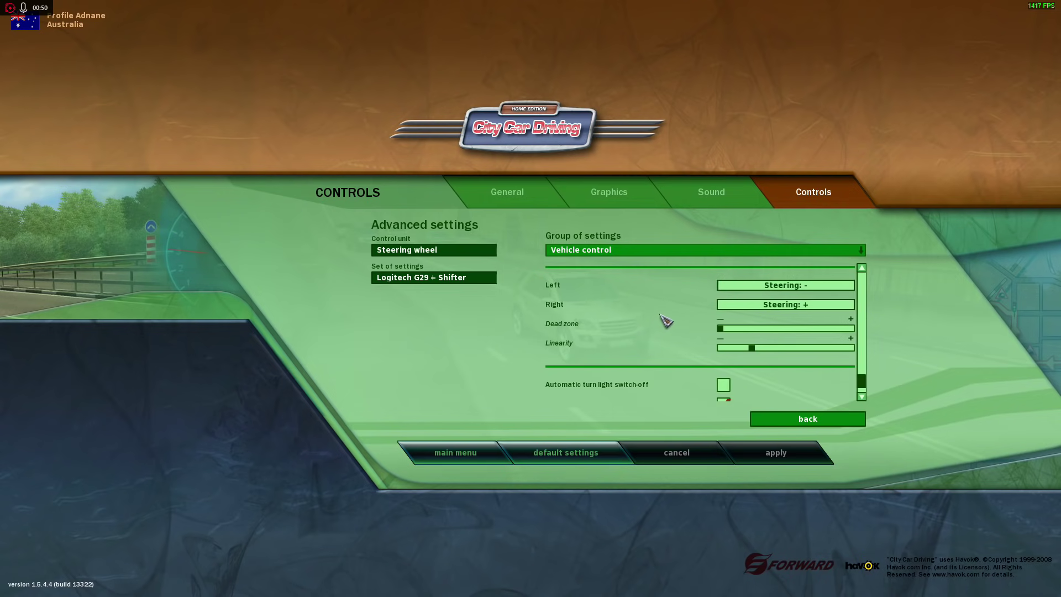
Check how the brake and clutch pedals respond and review their dead zone, linearity and axis mode settings.
scroll(665, 322, up, 3)
scroll(665, 322, up, 4)
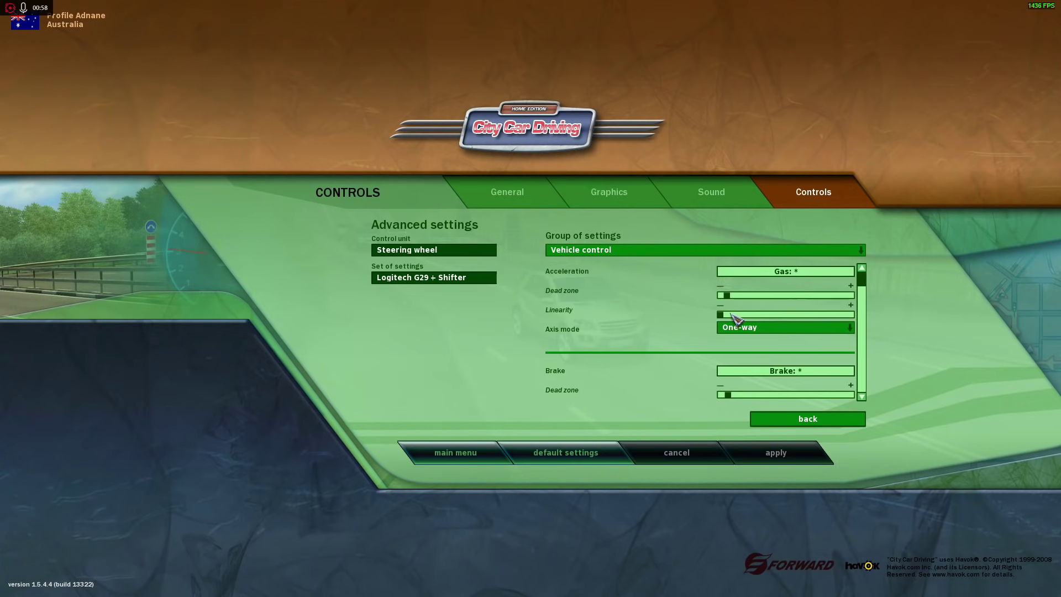
scroll(701, 329, down, 1)
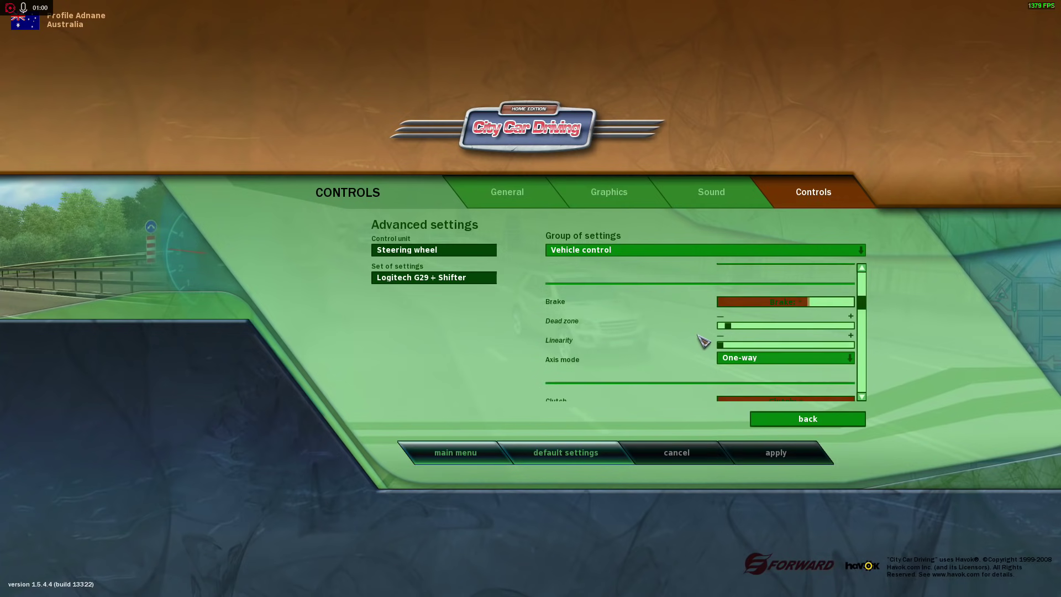
scroll(702, 326, down, 1)
scroll(698, 319, down, 1)
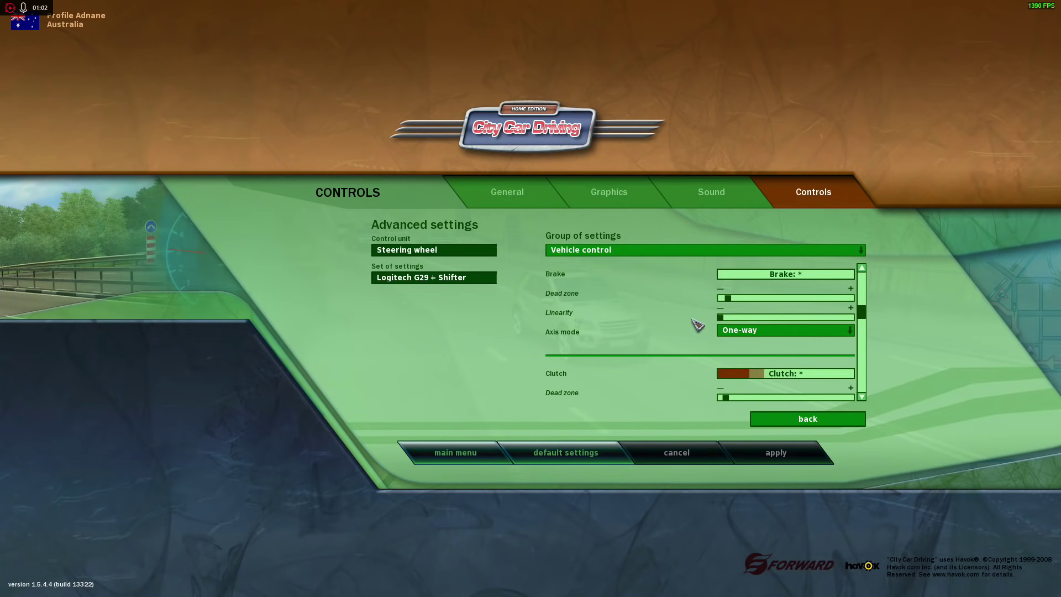
scroll(697, 325, down, 2)
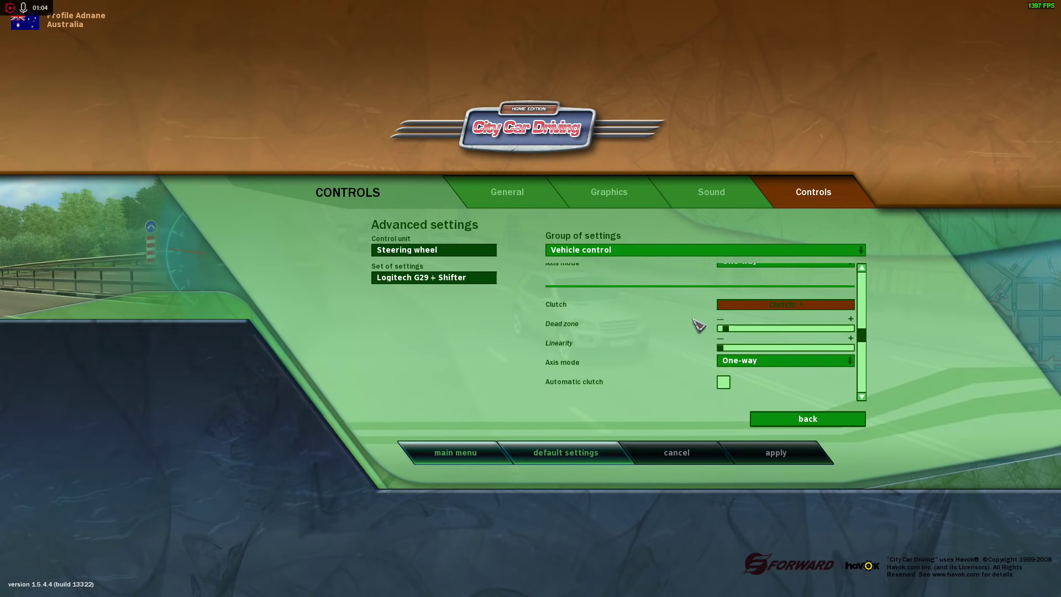
scroll(697, 325, down, 2)
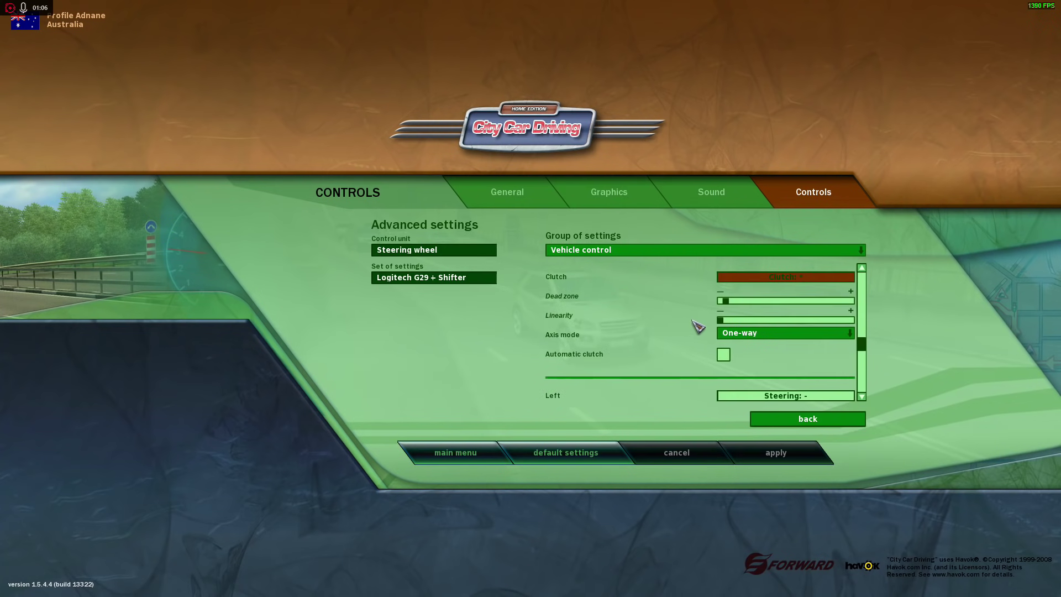
scroll(698, 326, down, 2)
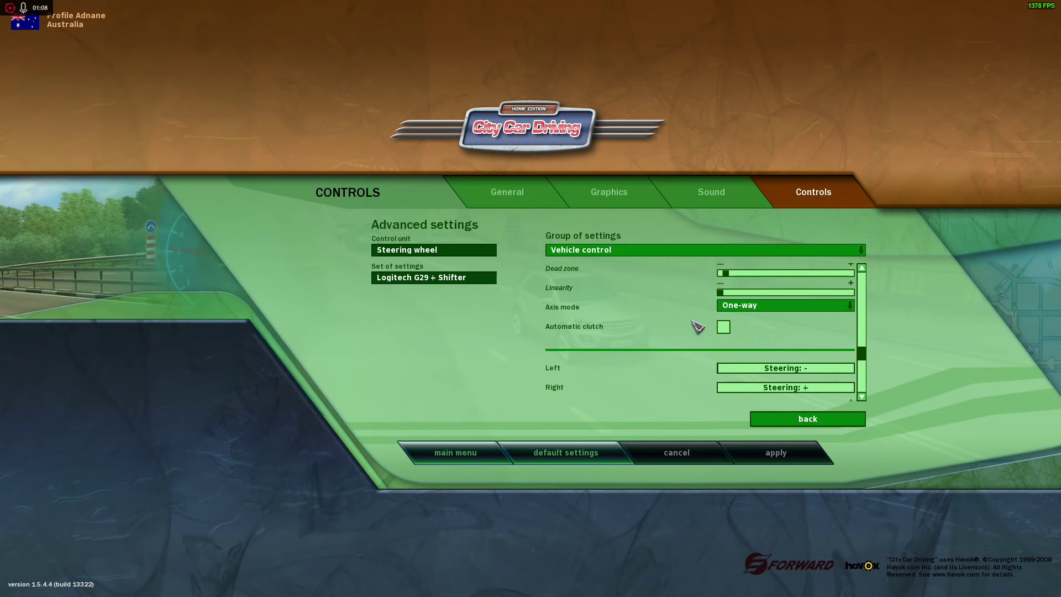
scroll(698, 327, up, 5)
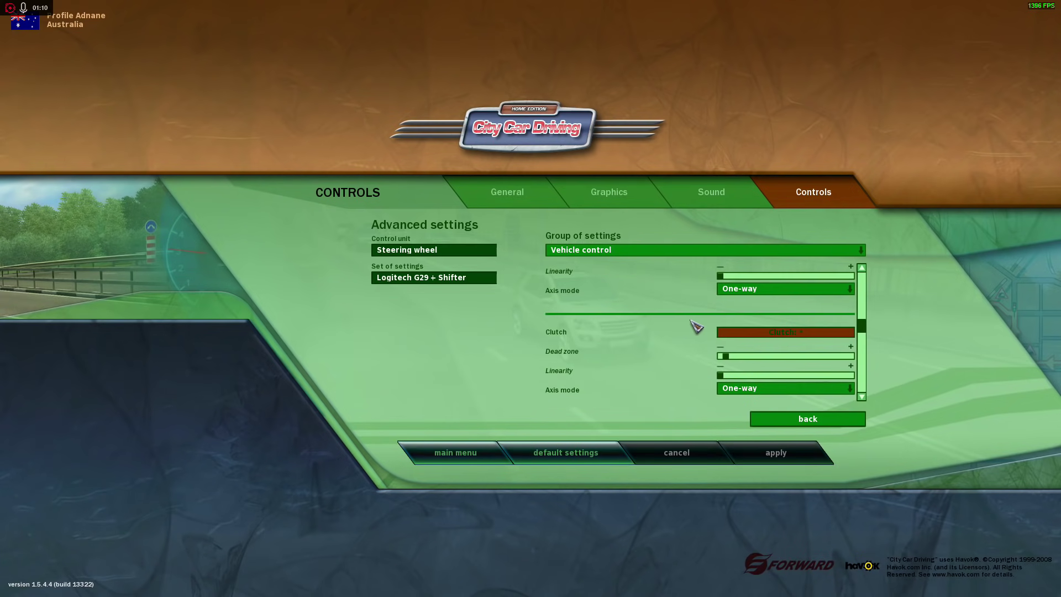
scroll(697, 326, up, 8)
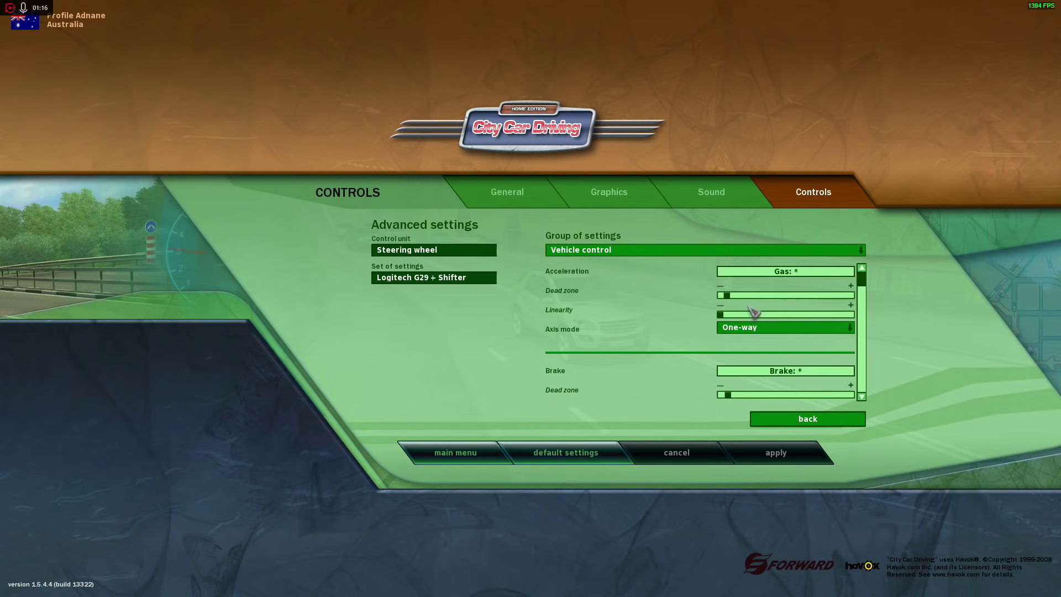
View the axis mode choices for Acceleration and reset the control settings to their defaults.
click(749, 327)
click(749, 329)
scroll(747, 331, down, 3)
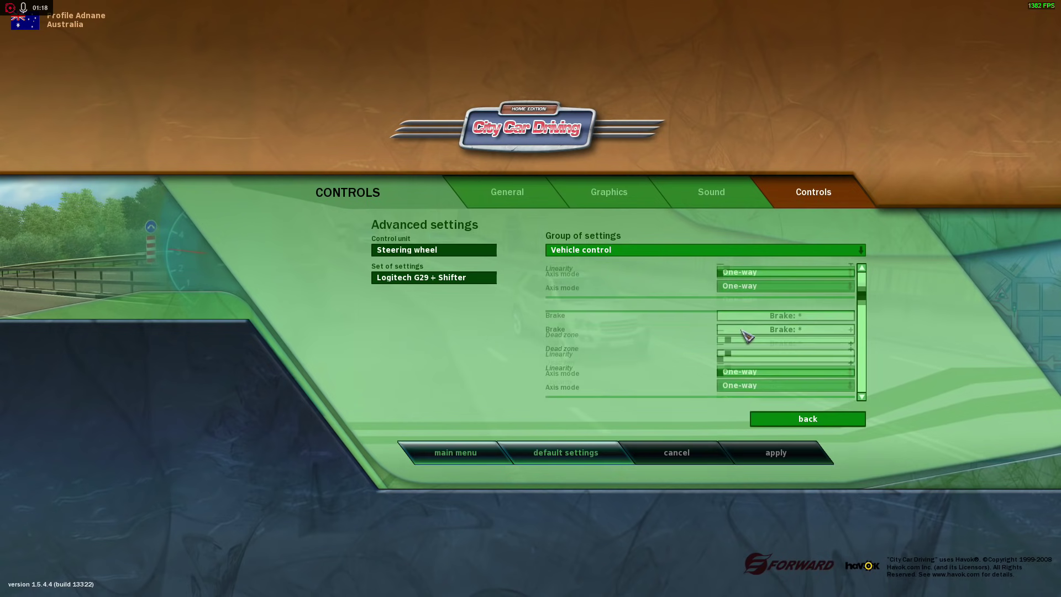
click(569, 459)
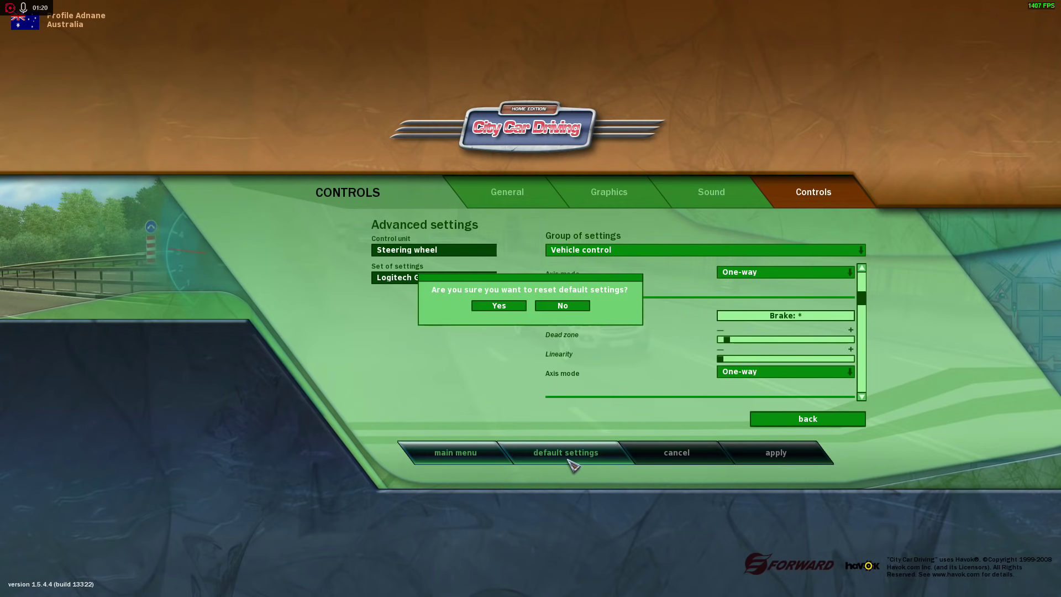
click(500, 306)
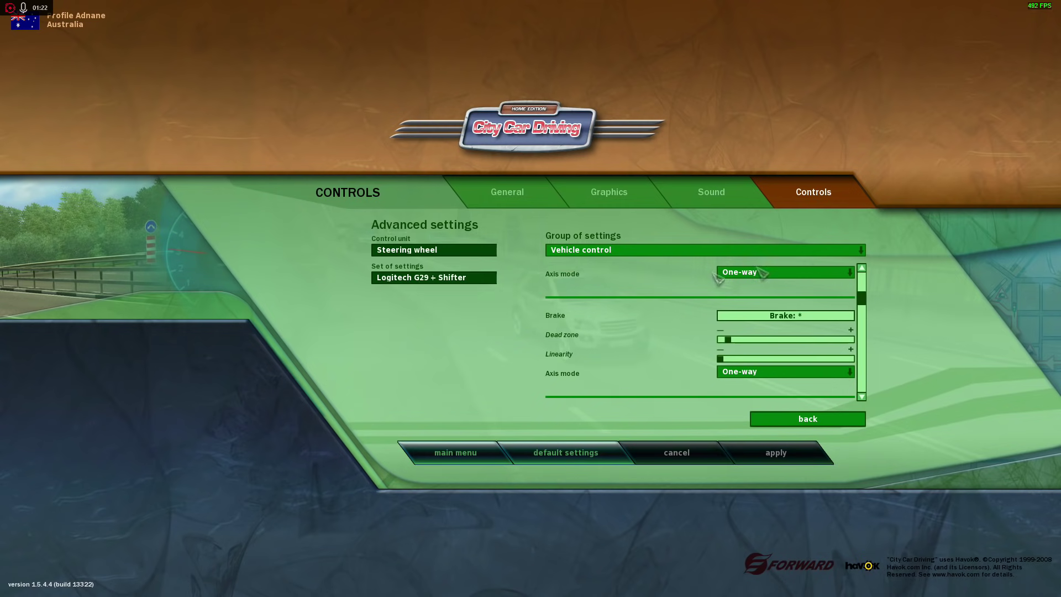
Enable Automatic clutch in the Vehicle control group and disable it again.
scroll(608, 339, down, 4)
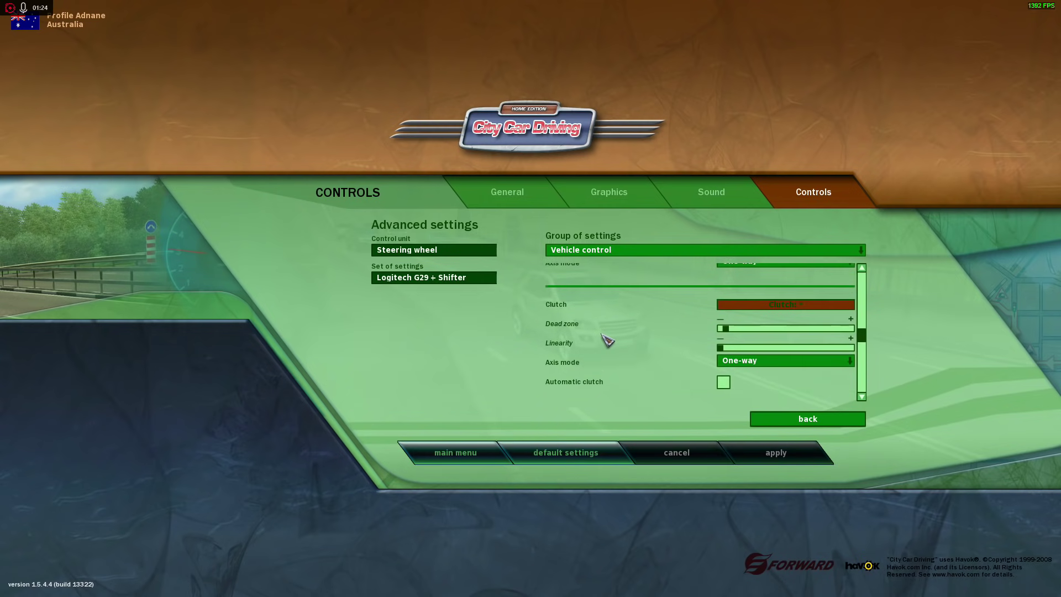
scroll(608, 340, down, 4)
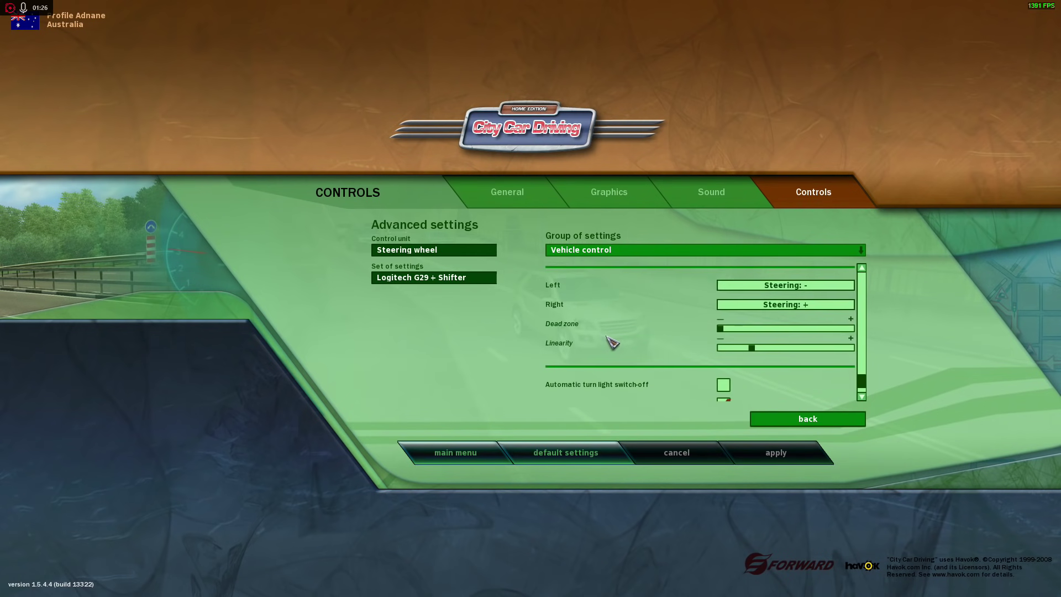
scroll(608, 339, up, 4)
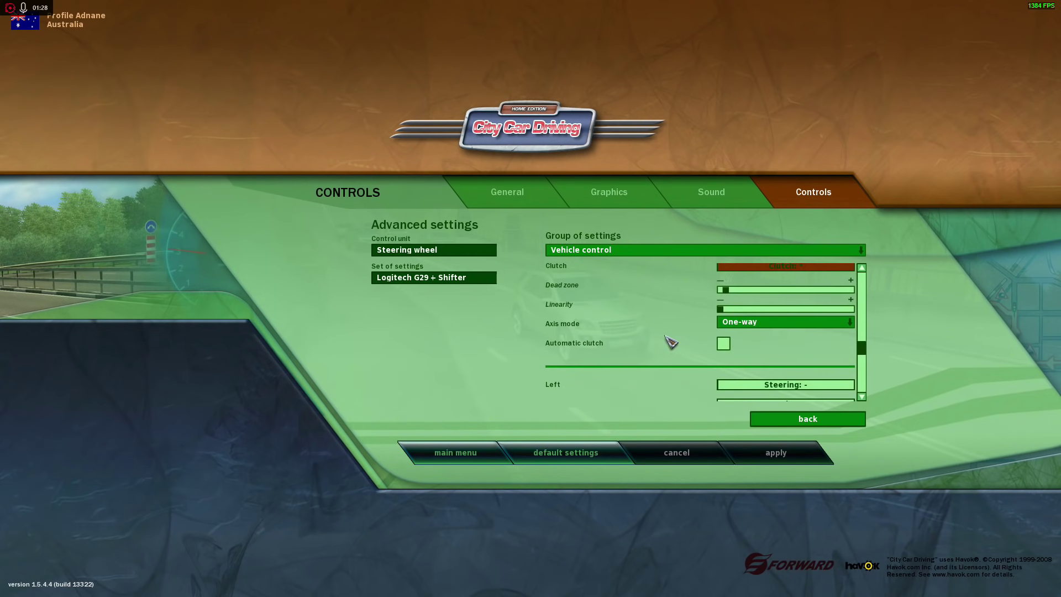
click(724, 345)
click(725, 343)
Turn Retain the gear while the button is pressed off and back on, and toggle Automatic turn light switch-off.
scroll(575, 338, down, 4)
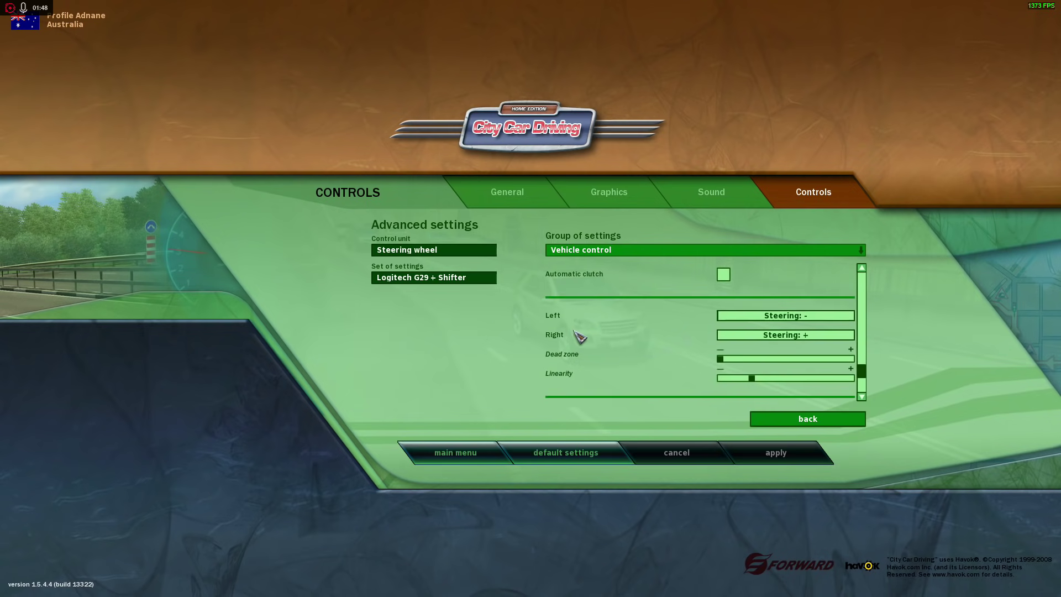
scroll(584, 345, up, 1)
scroll(587, 343, down, 1)
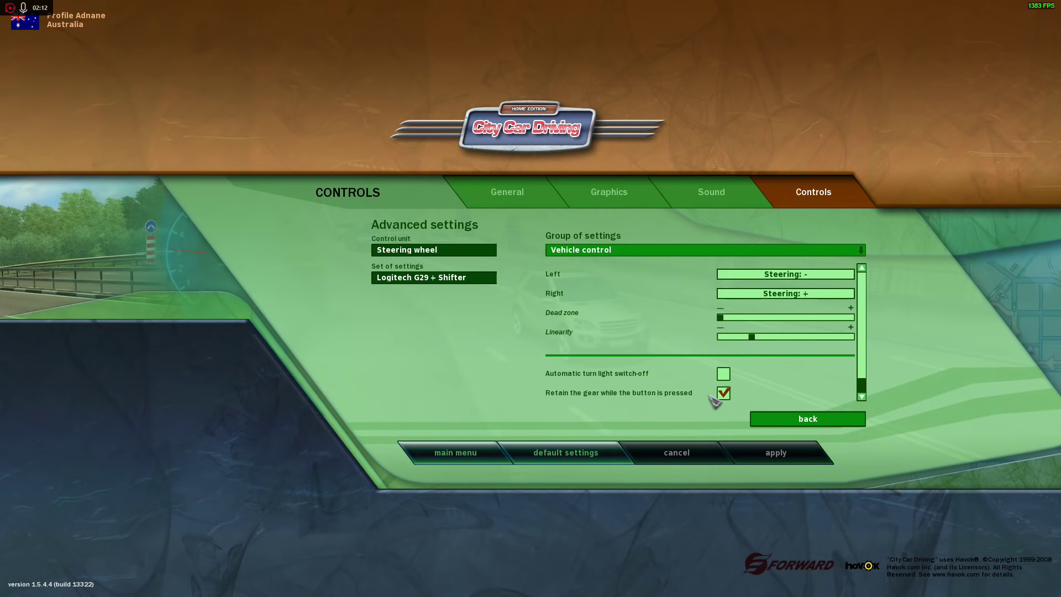
click(722, 395)
click(724, 394)
click(723, 375)
In the View settings group, enable View from the car window in the steering direction and review the remaining camera options.
scroll(595, 379, up, 5)
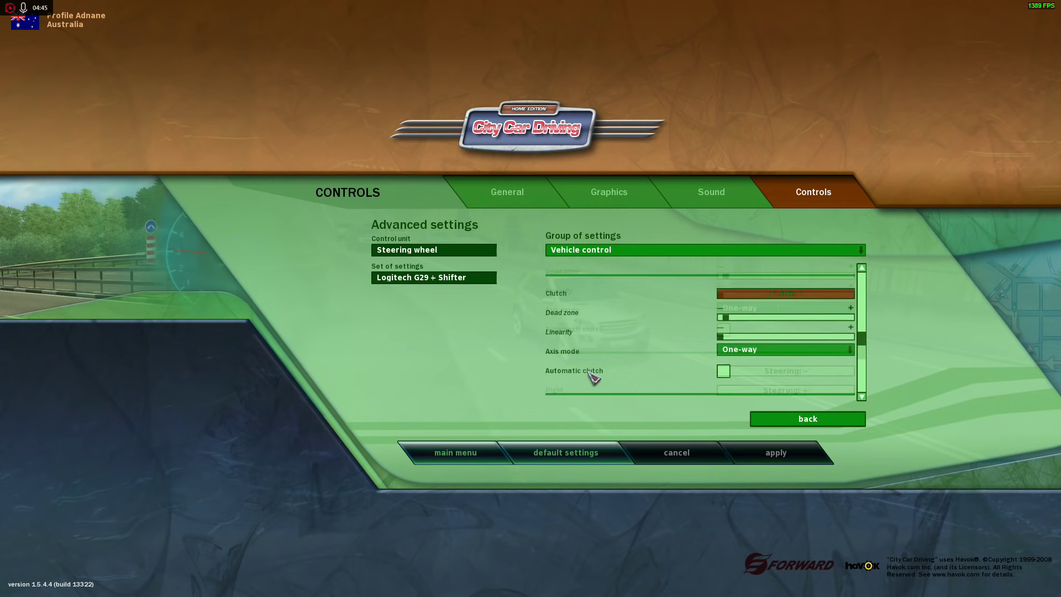
click(623, 251)
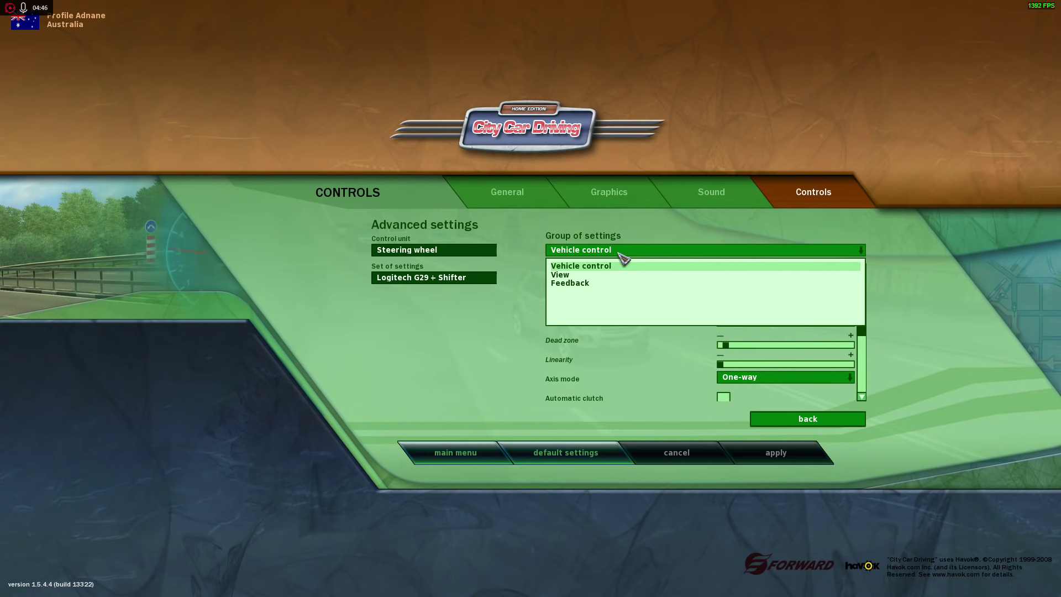
click(585, 275)
scroll(587, 282, up, 5)
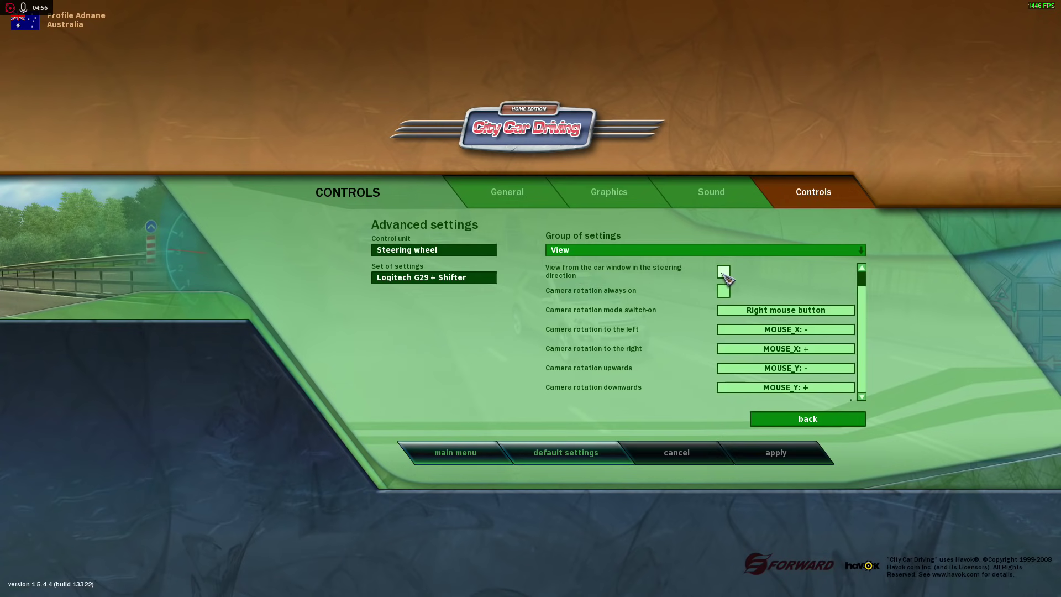
click(725, 273)
scroll(659, 308, down, 3)
scroll(597, 348, down, 3)
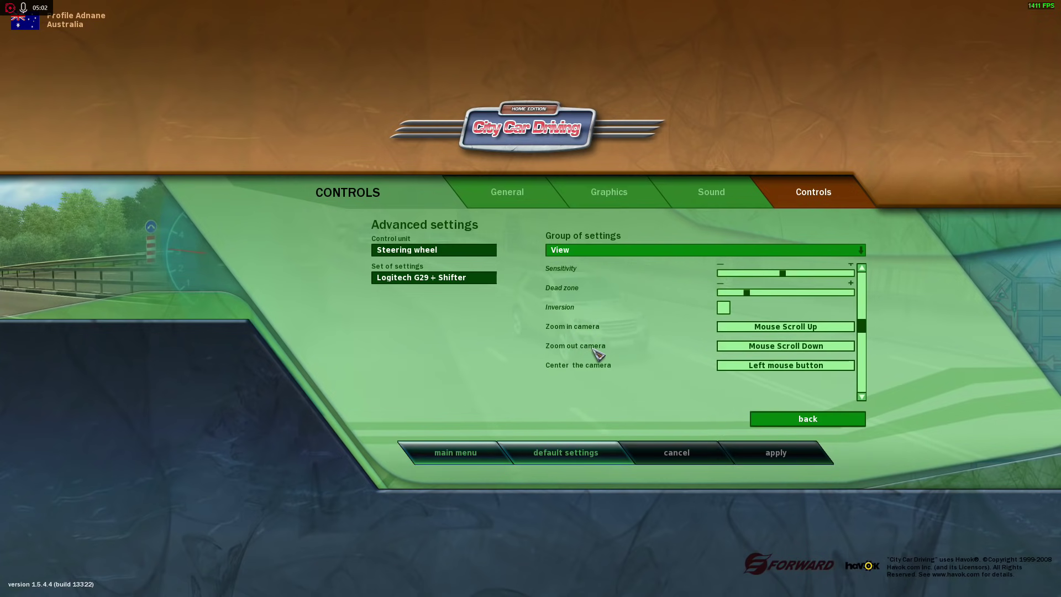
scroll(603, 348, up, 1)
scroll(603, 346, up, 4)
scroll(604, 338, up, 3)
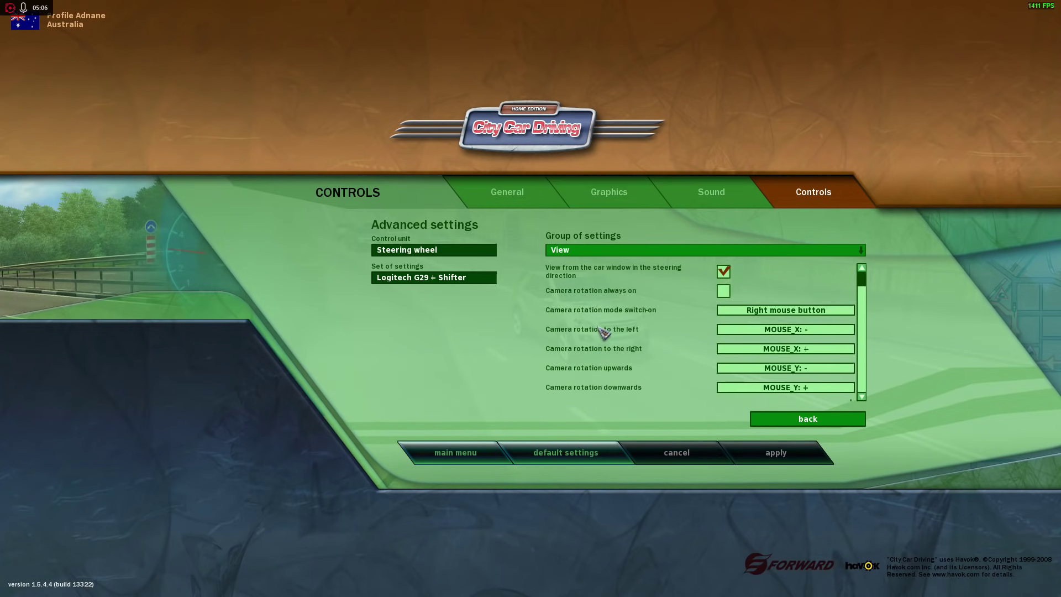
Show the Feedback settings group, turn force feedback off and back on, and check the available feedback devices.
click(601, 255)
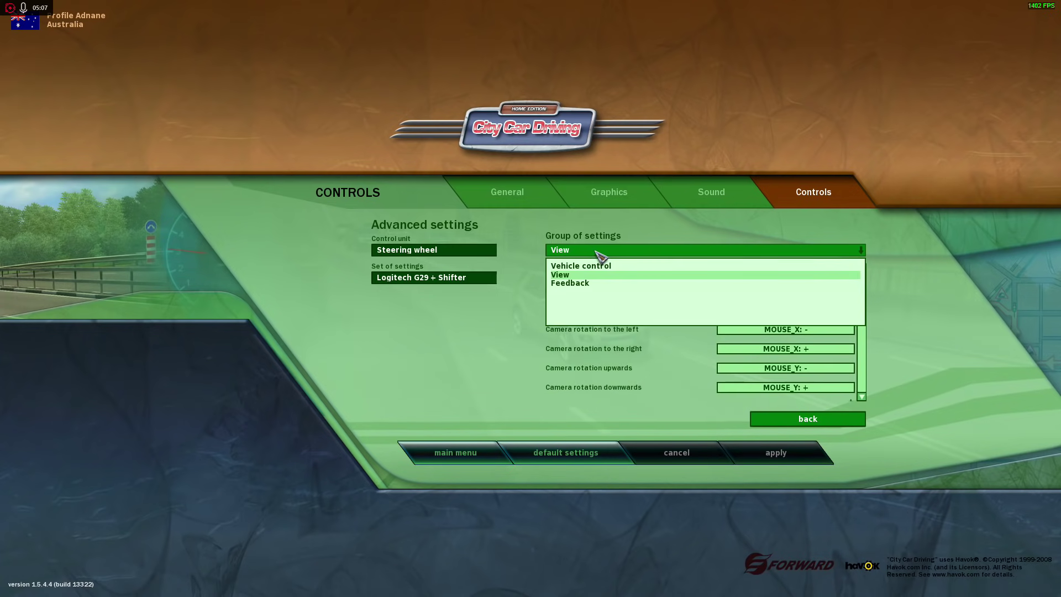
click(592, 285)
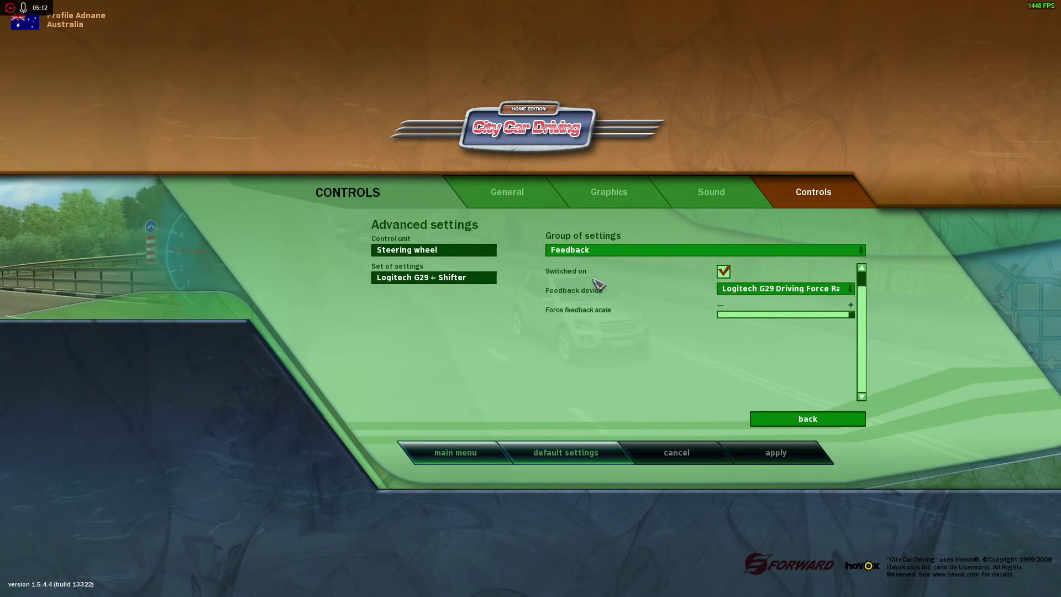
click(724, 272)
click(725, 273)
click(763, 288)
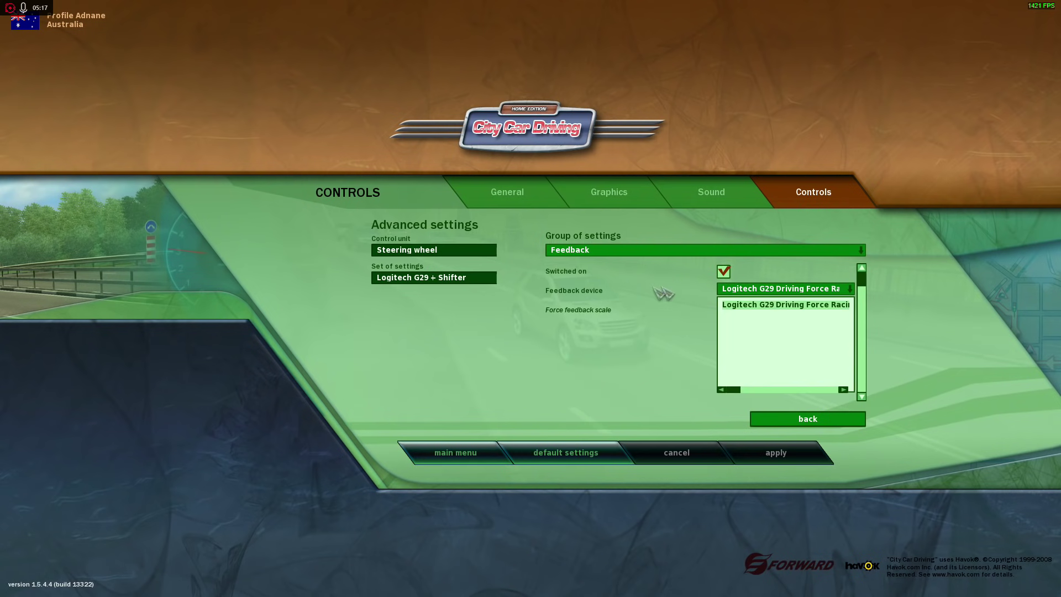
click(758, 296)
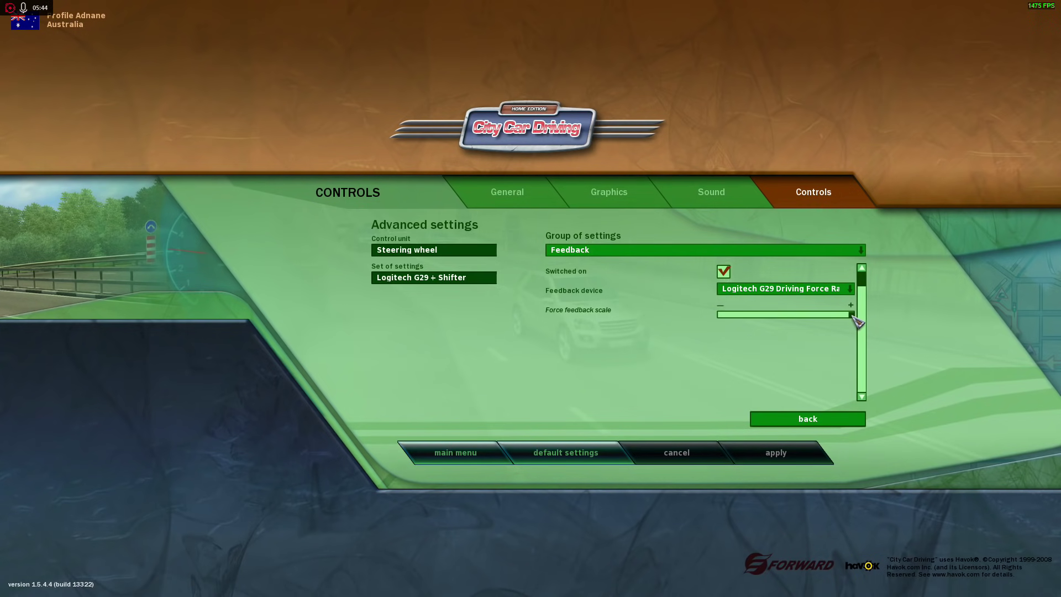
Lower the Force feedback scale in the Feedback settings to its minimum.
drag(853, 315, 710, 314)
Minimize the Spotify window covering the game and return to the City Car Driving settings screen.
key(alt+Tab)
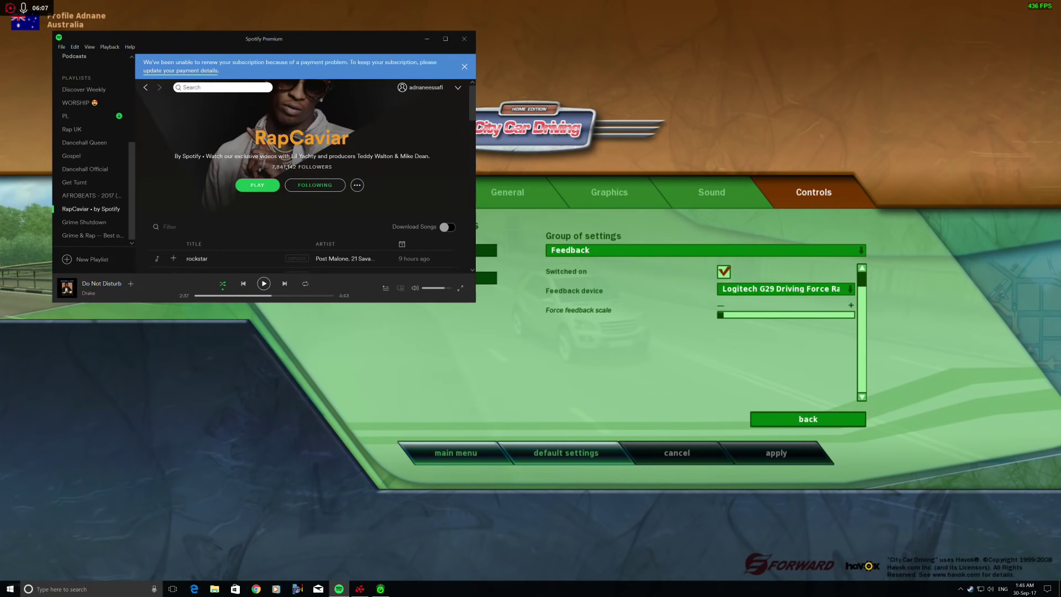
click(426, 38)
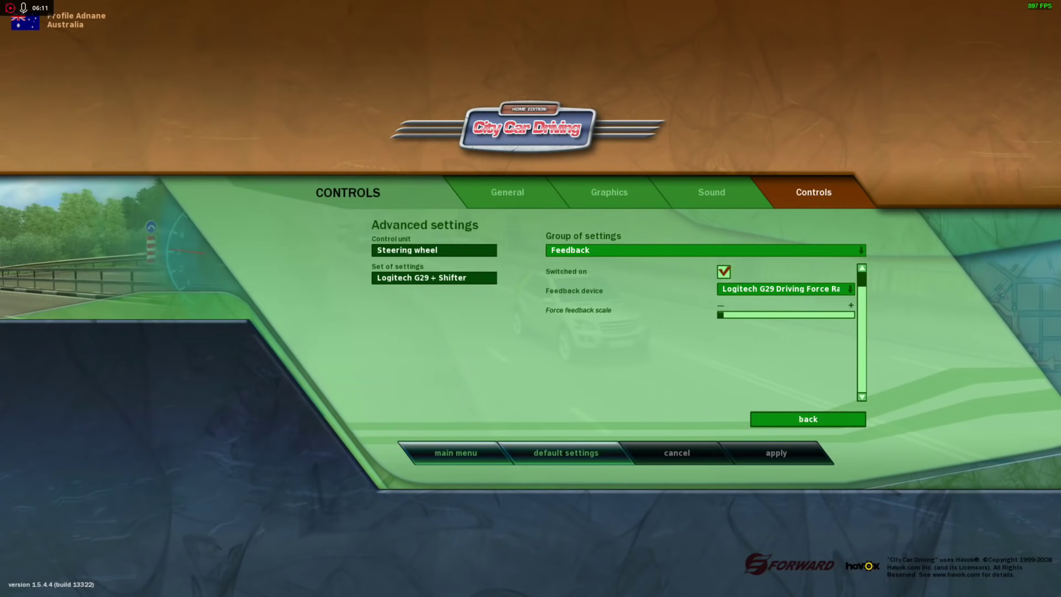
key(alt+Tab)
key(alt+Tab)
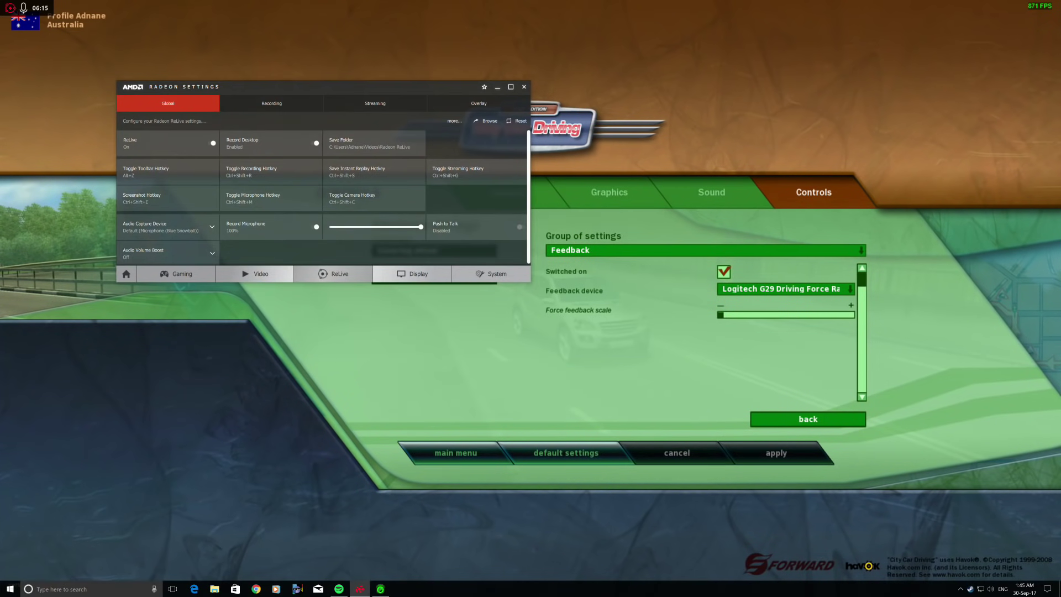
key(alt+Tab)
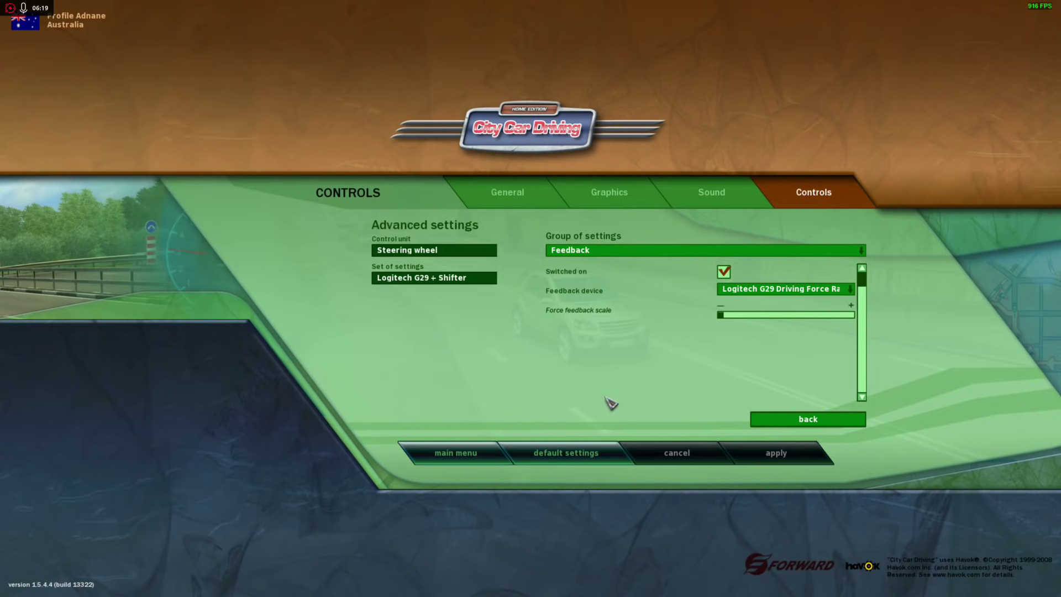
Enable start in the window in the General settings, apply it and accept the confirmation.
click(462, 453)
click(463, 453)
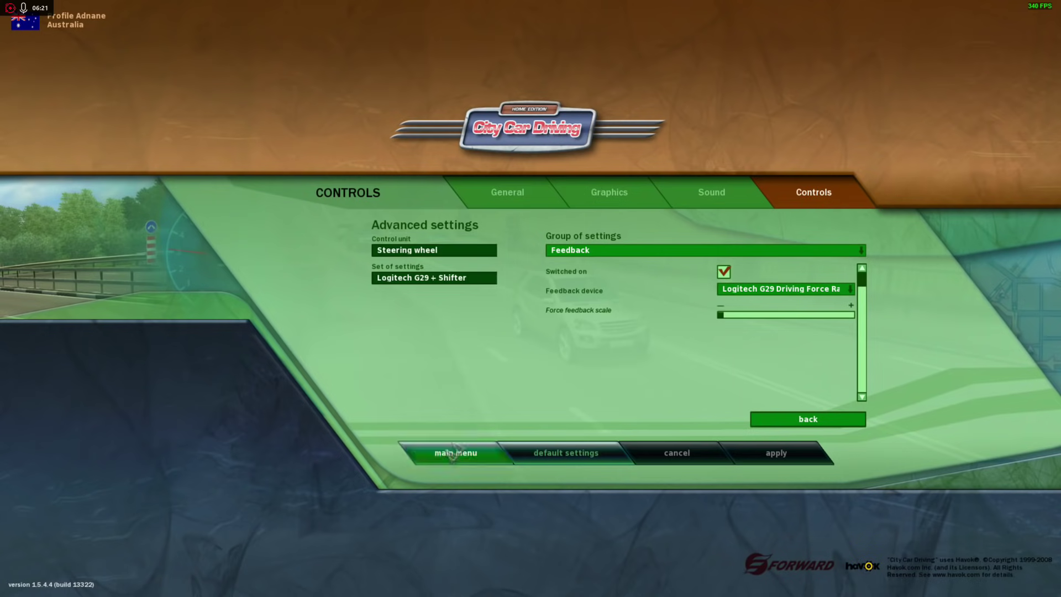
click(507, 191)
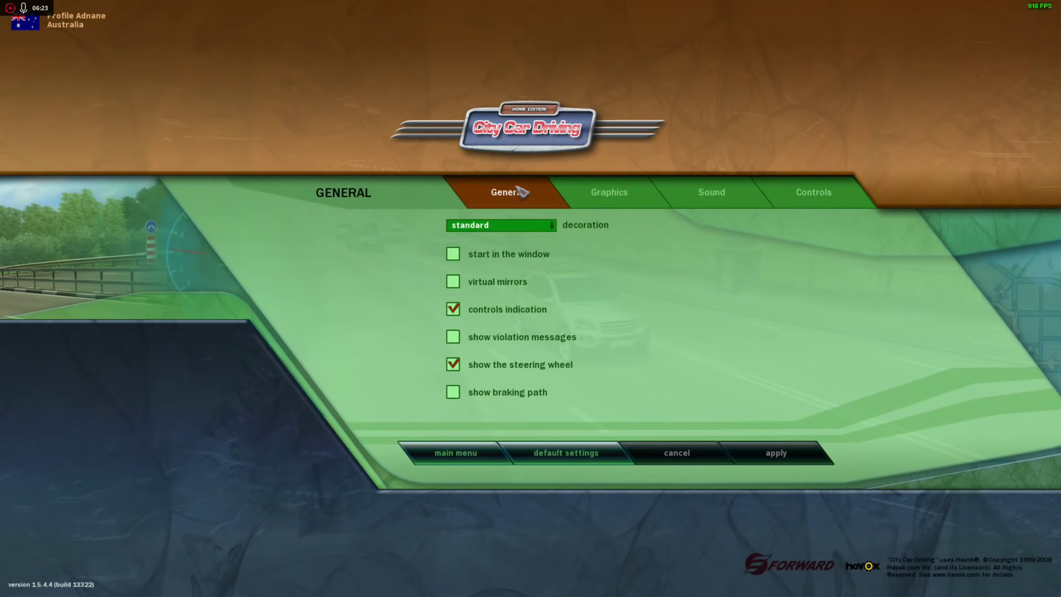
click(453, 253)
click(777, 453)
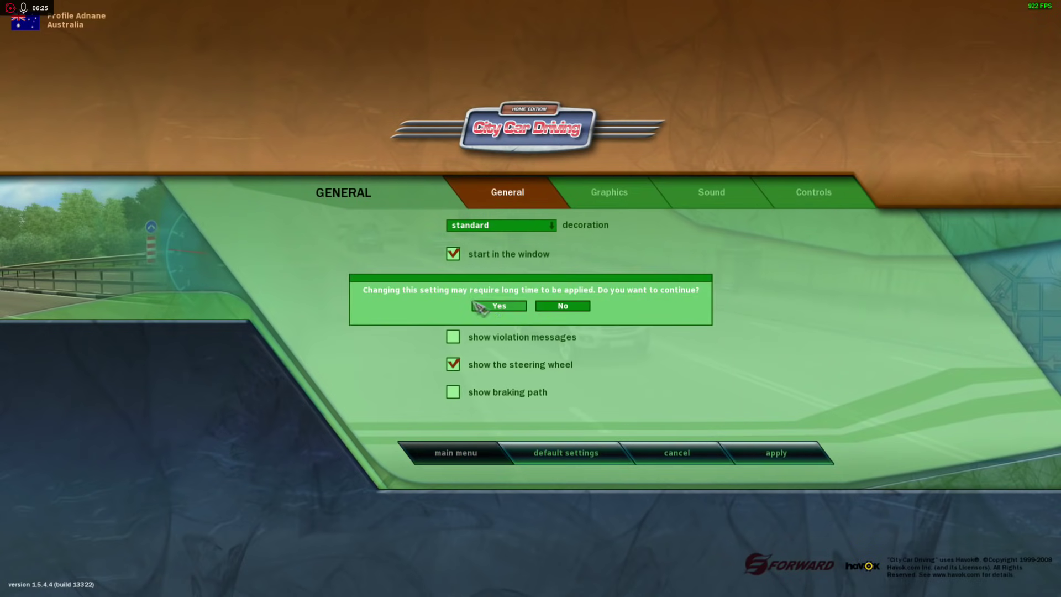
click(500, 305)
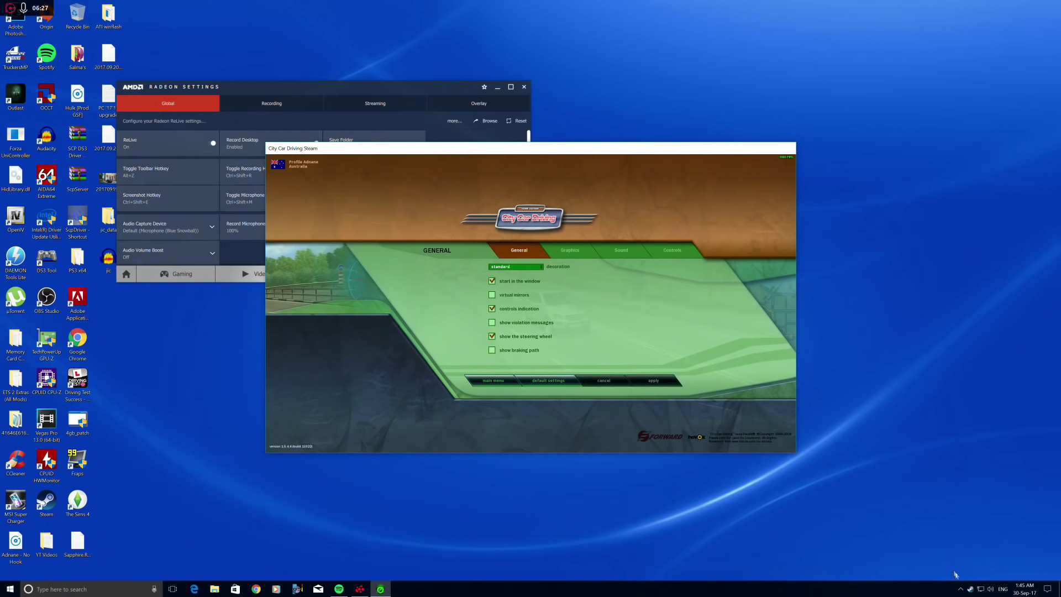
Switch to Logitech Gaming Software and show the steering wheel's profile and button configuration.
click(960, 588)
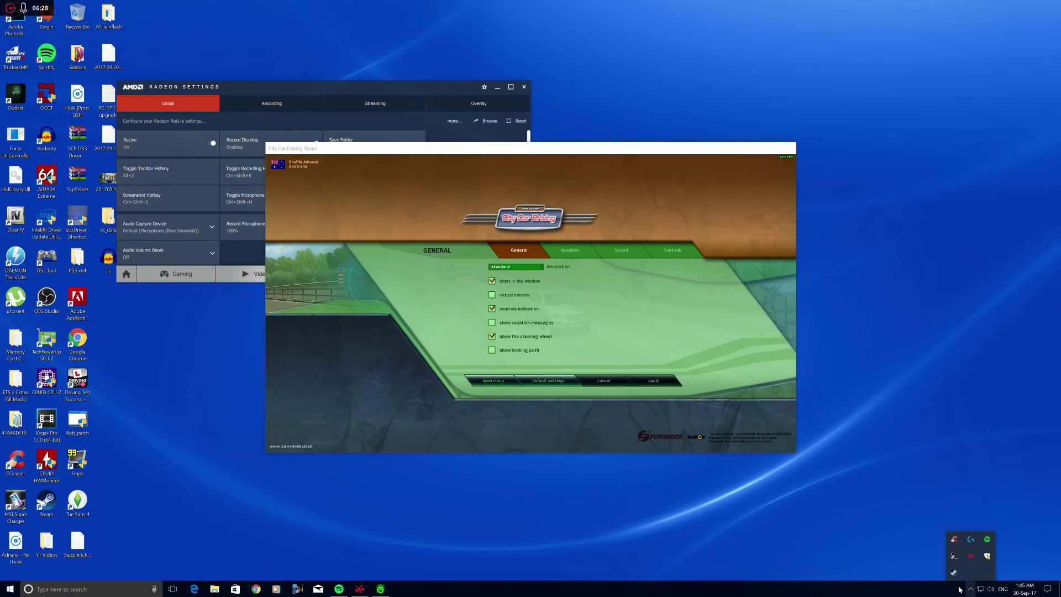
right_click(973, 540)
click(978, 543)
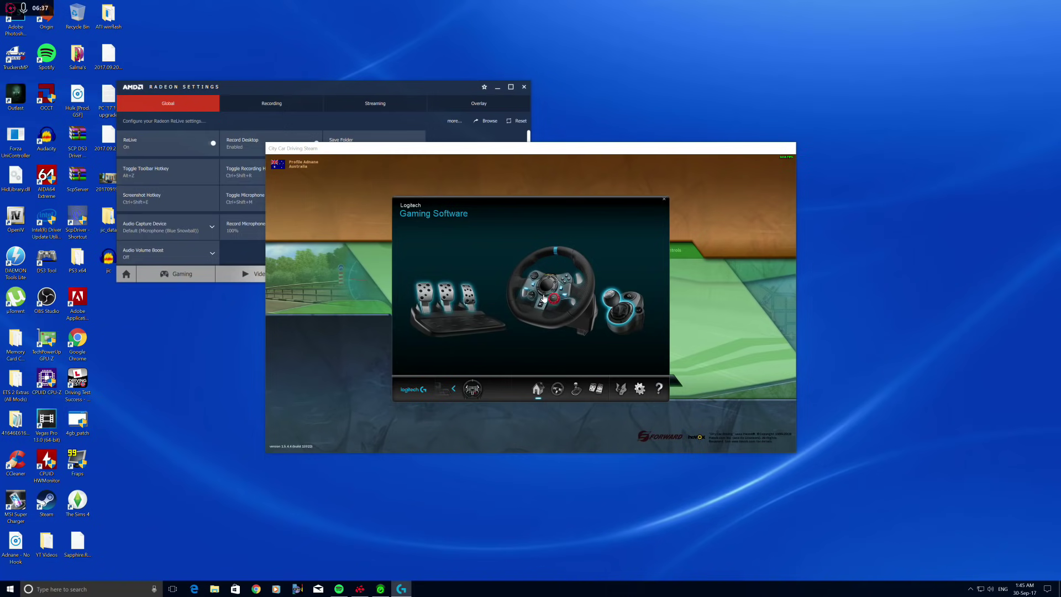
click(544, 298)
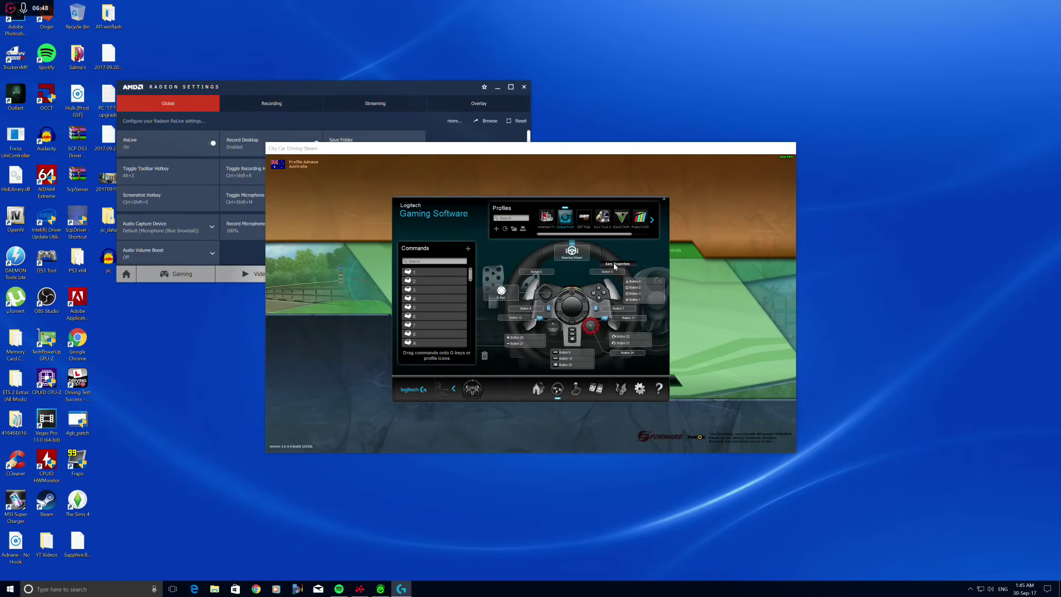
Review the steering wheel's axis properties, including operating range and centering spring strength, and cancel without saving changes.
click(615, 267)
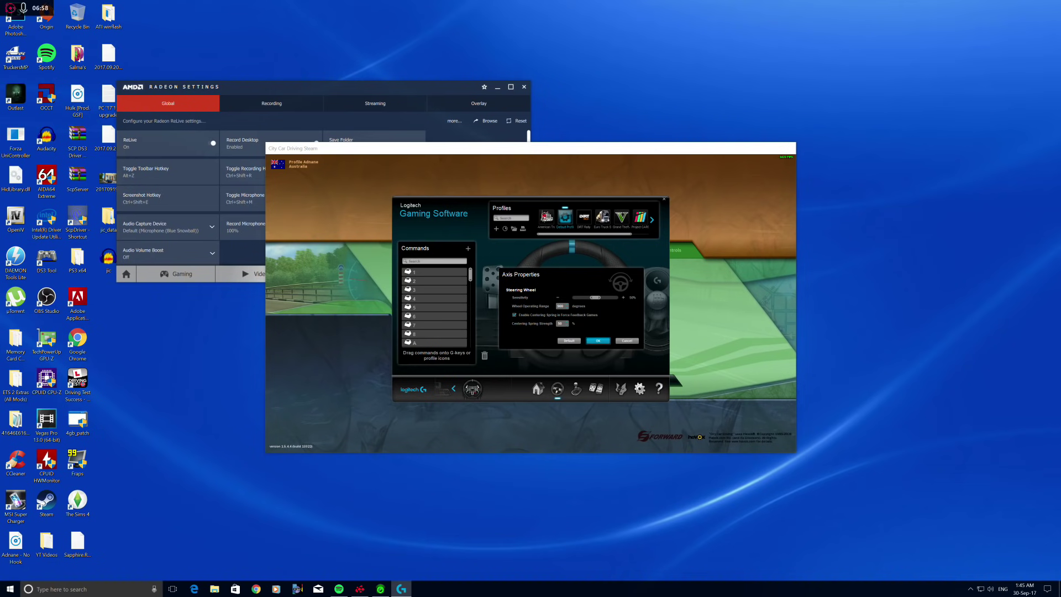
click(565, 324)
click(627, 341)
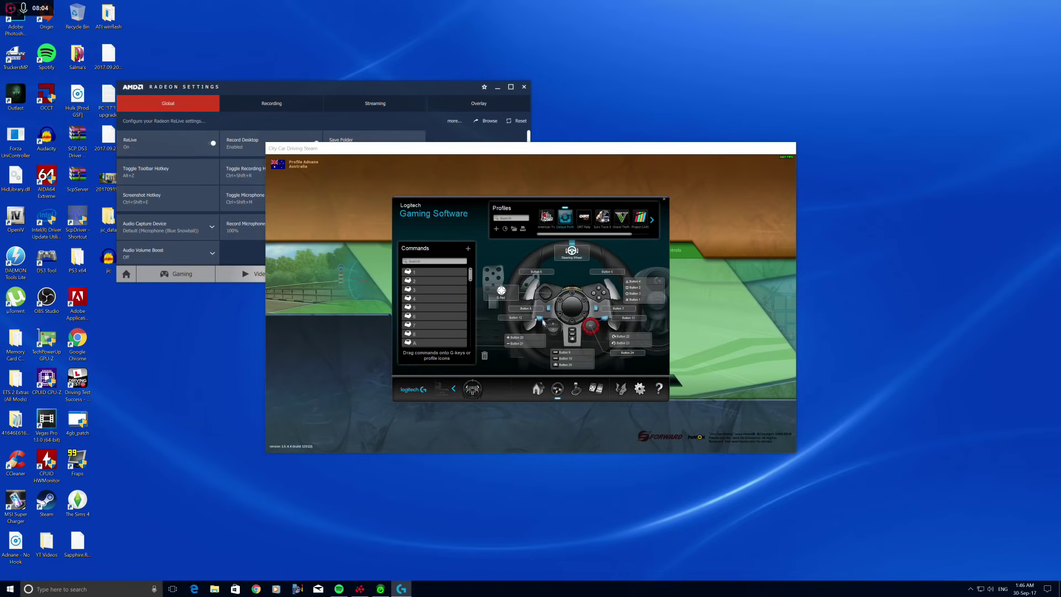
Disable the centering spring in force feedback games in the steering wheel's axis properties, save the change and close Logitech Gaming Software.
click(538, 389)
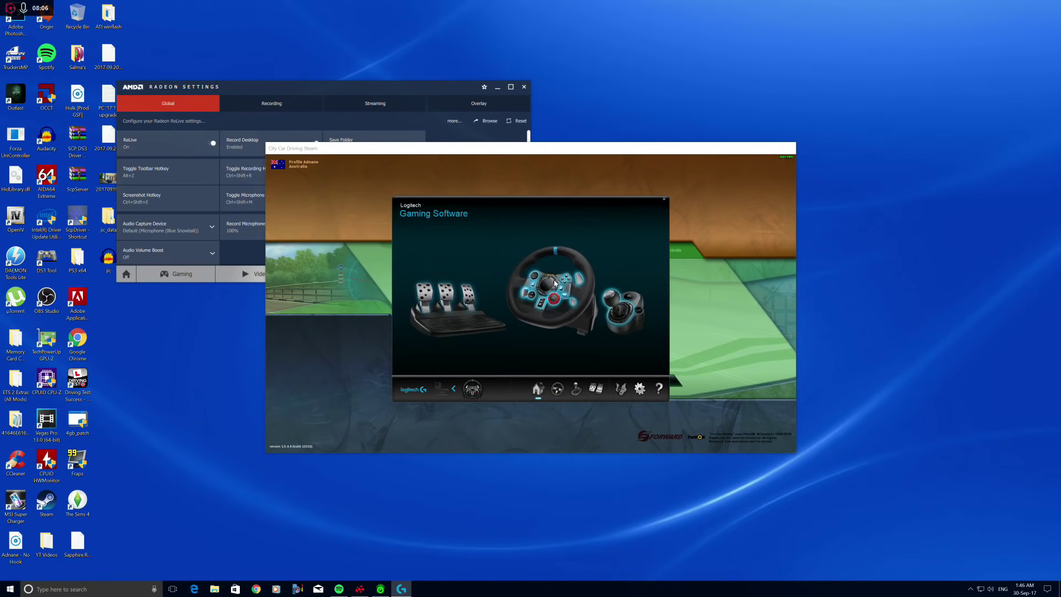
click(585, 264)
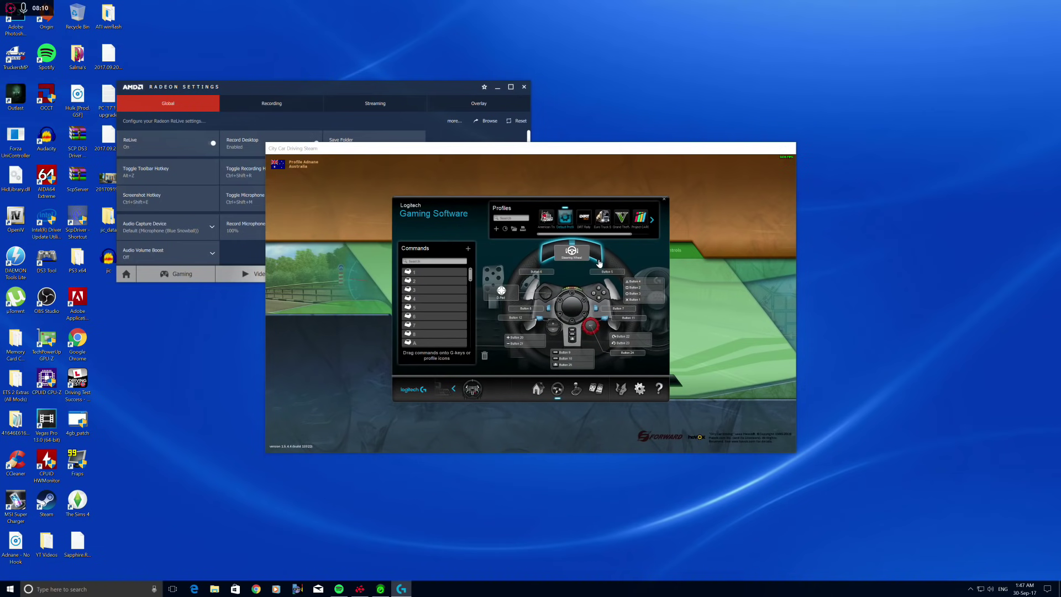
click(600, 263)
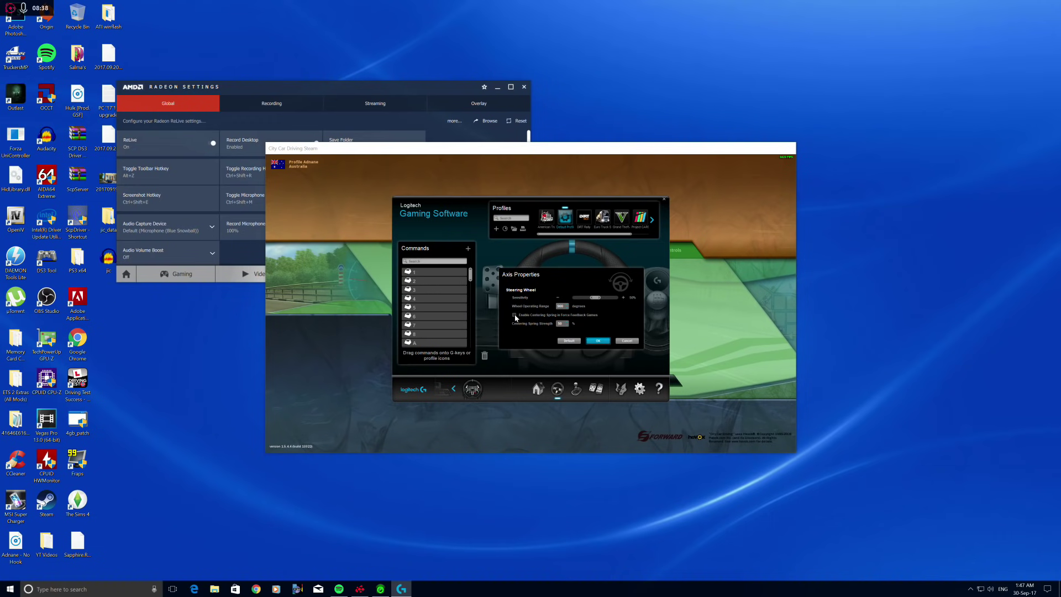
click(598, 340)
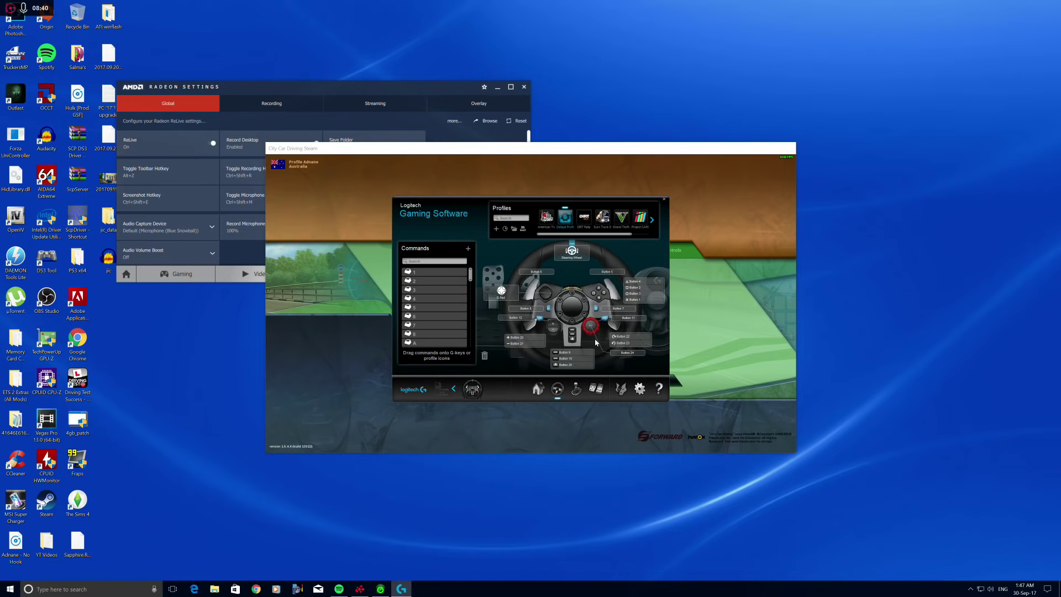
click(664, 198)
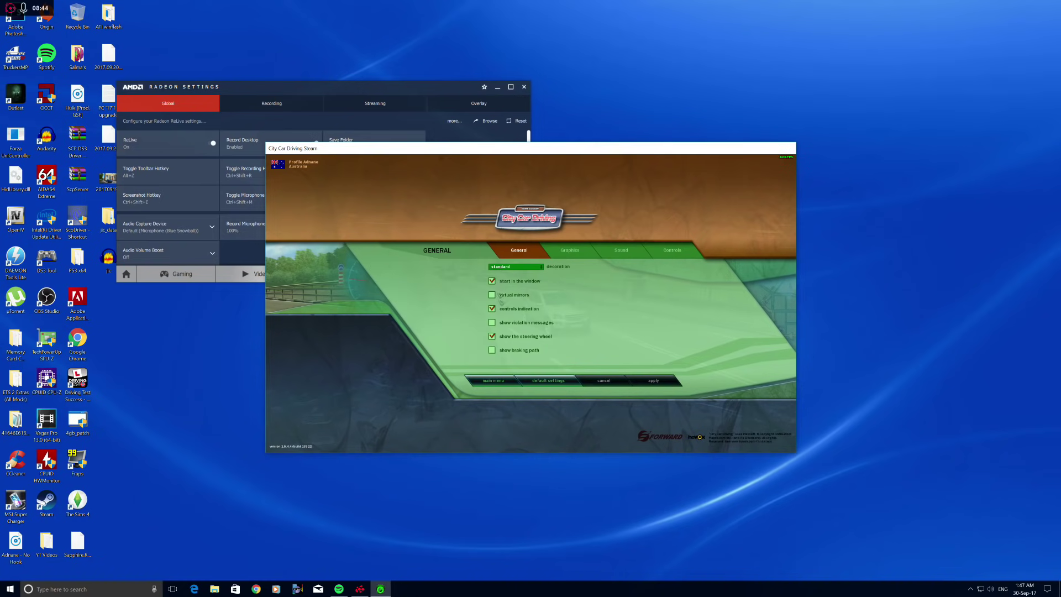
Turn off start in the window, apply and confirm the change, and return to the game's main menu.
click(492, 281)
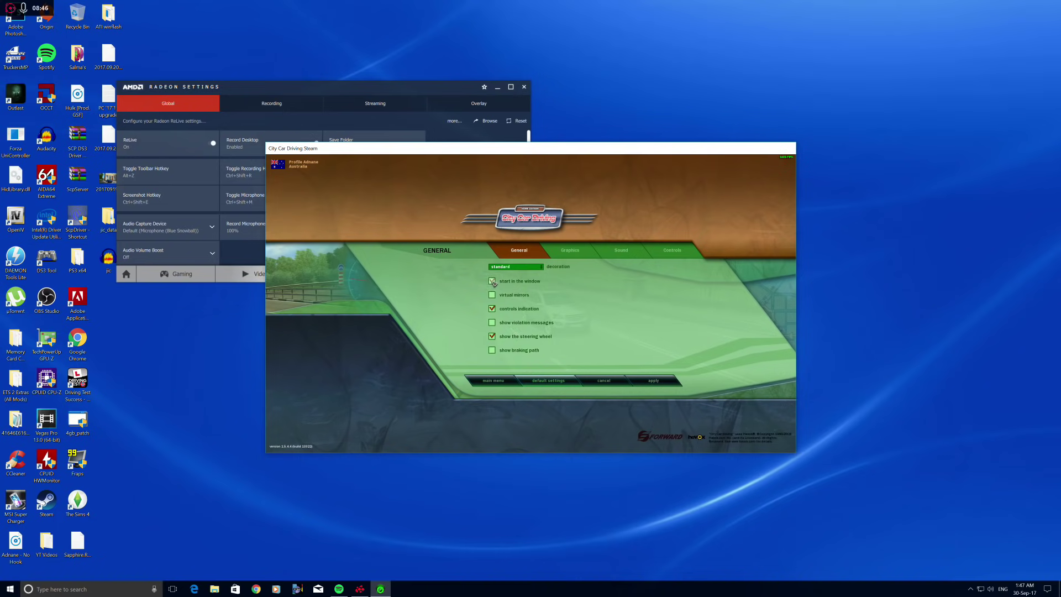
click(663, 381)
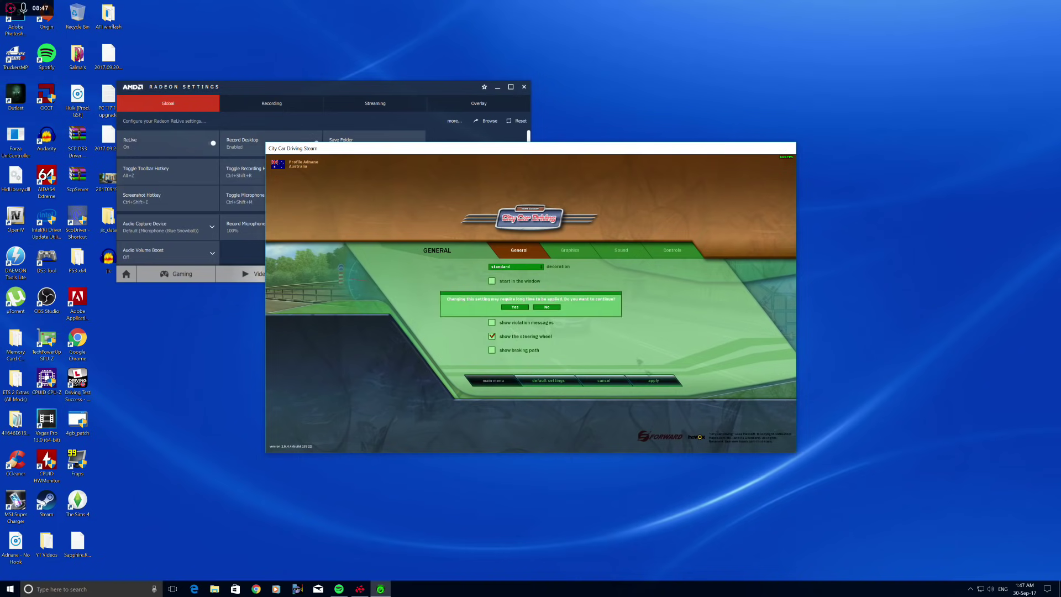
click(514, 307)
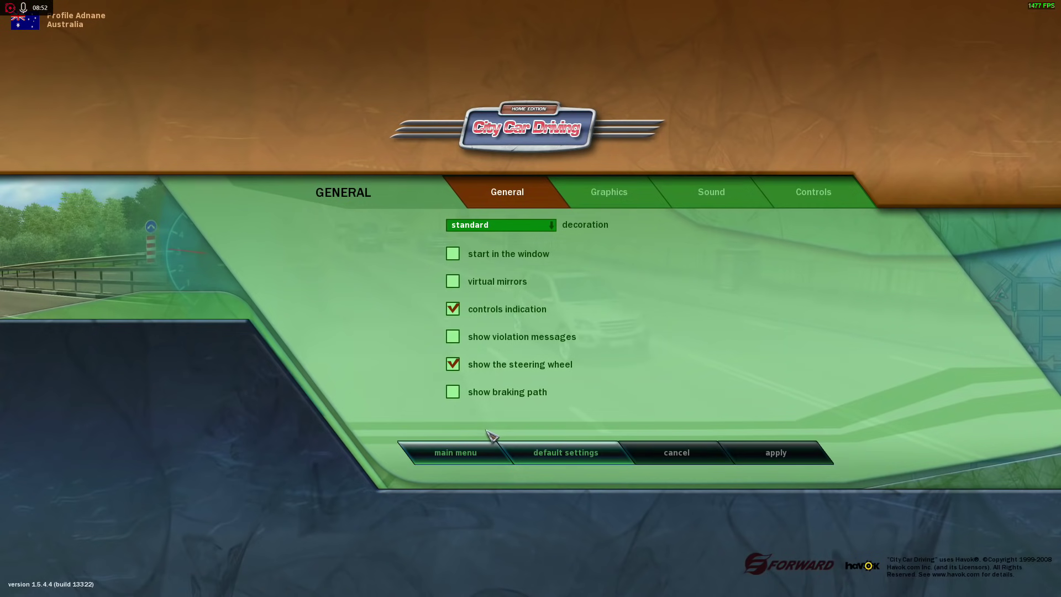
click(485, 449)
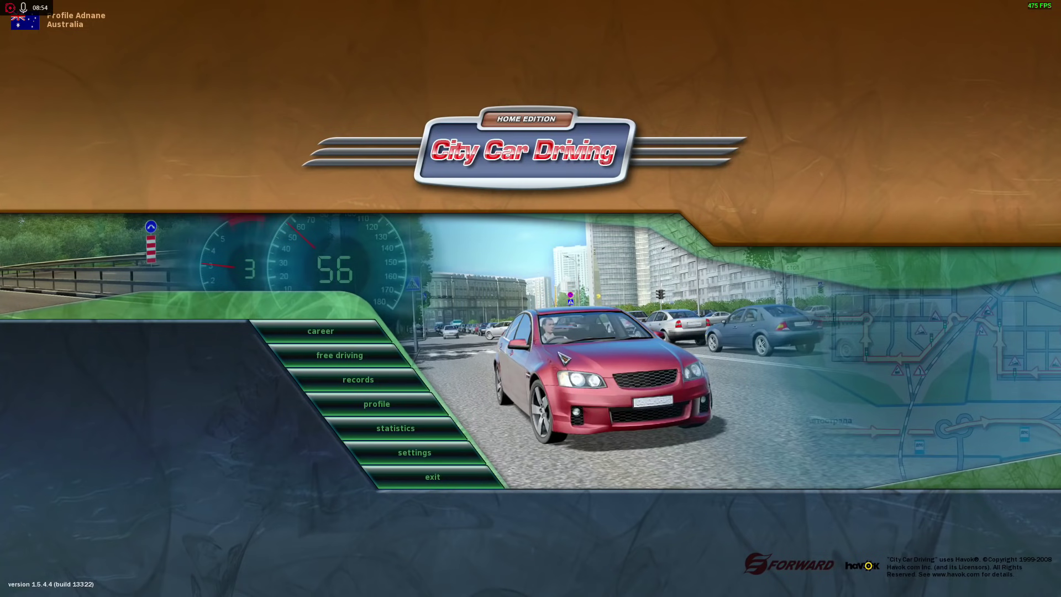